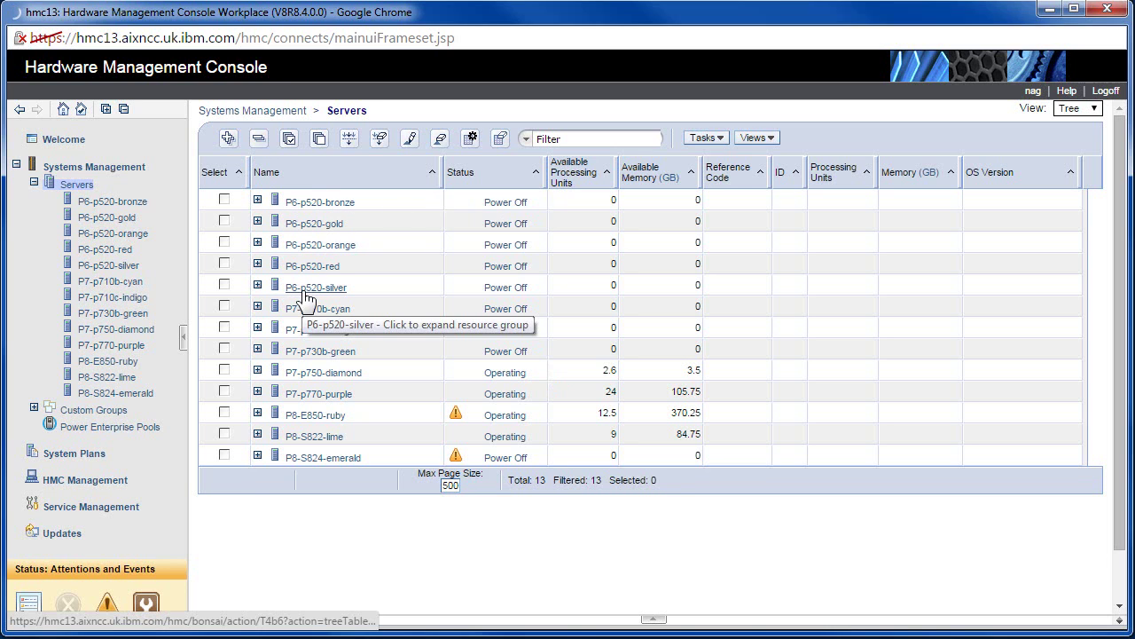
Power on the managed system P6-p520-bronze with the Normal power-on option, and clear its selection
click(223, 202)
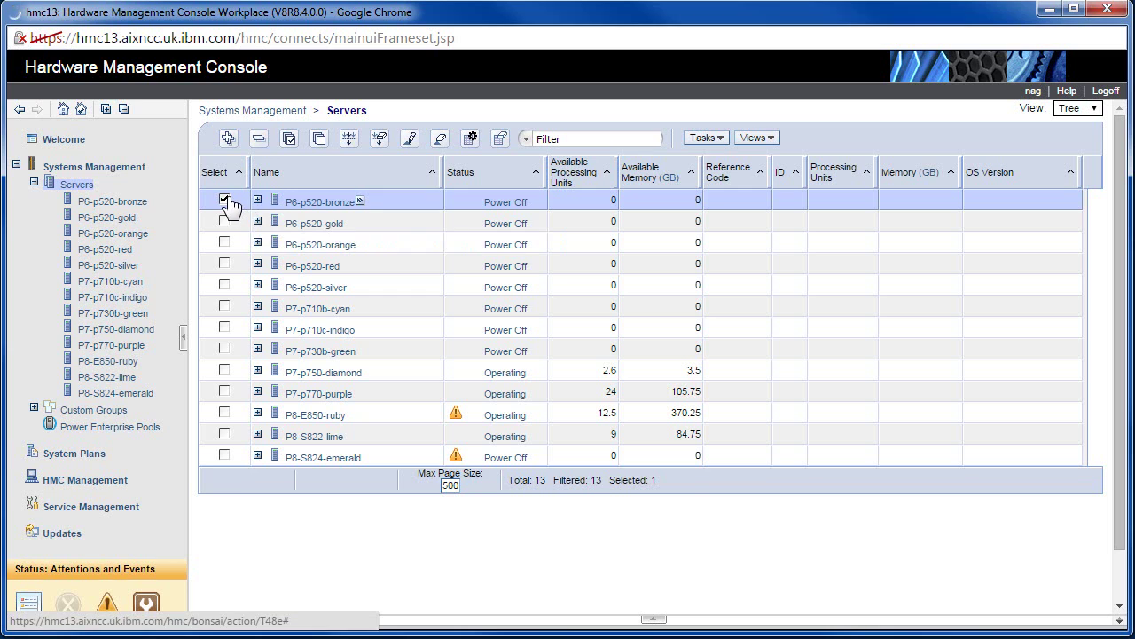
click(359, 202)
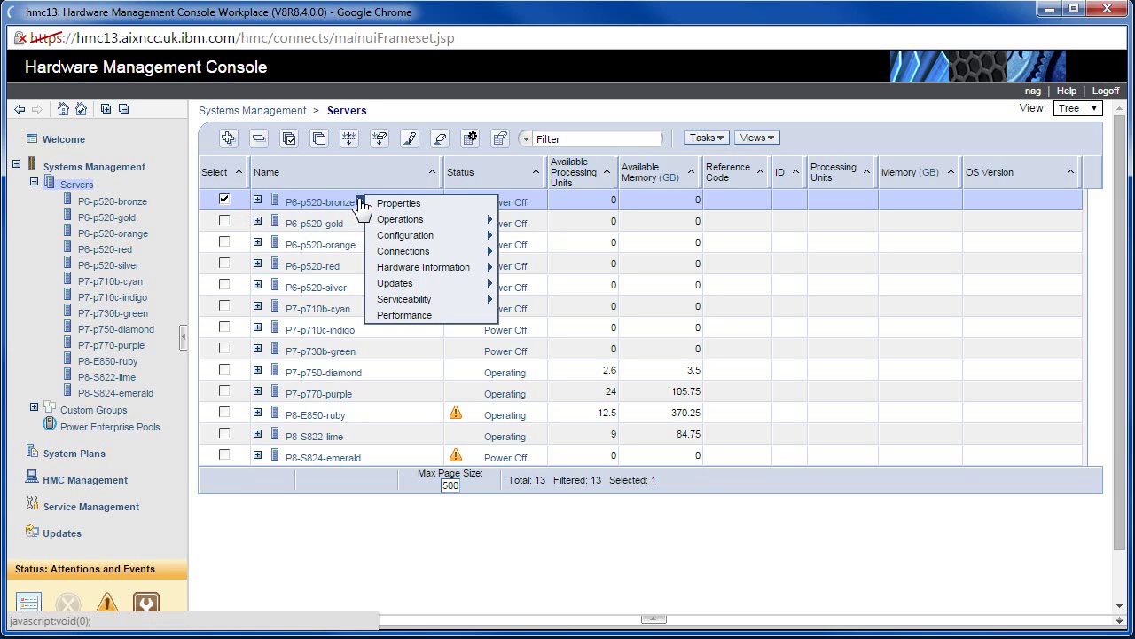
mouse_move(404, 221)
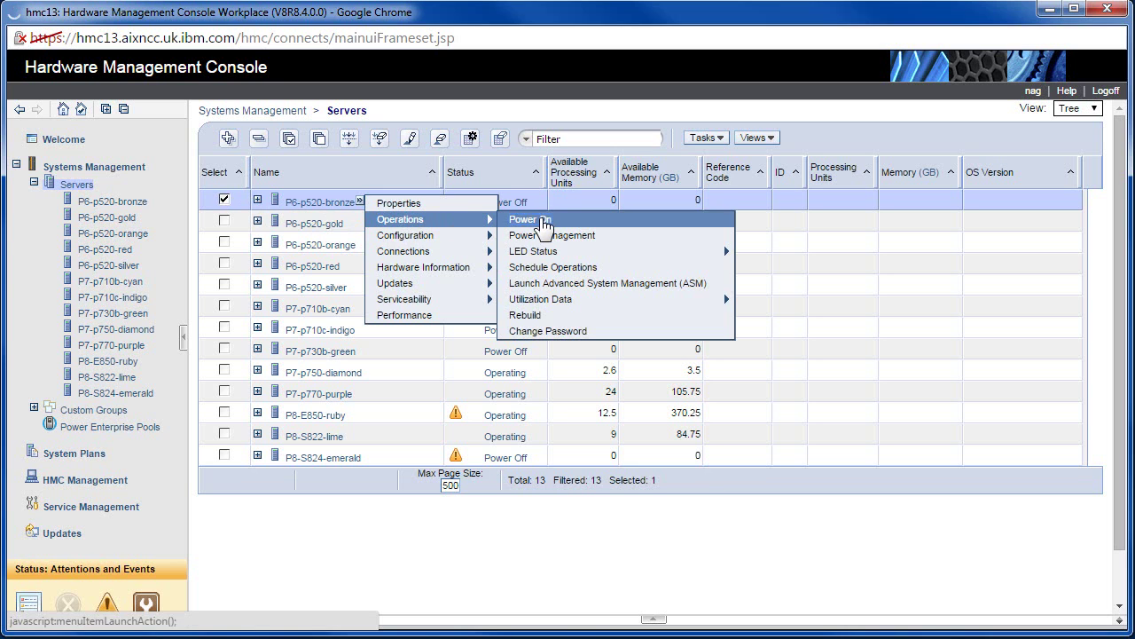
click(545, 220)
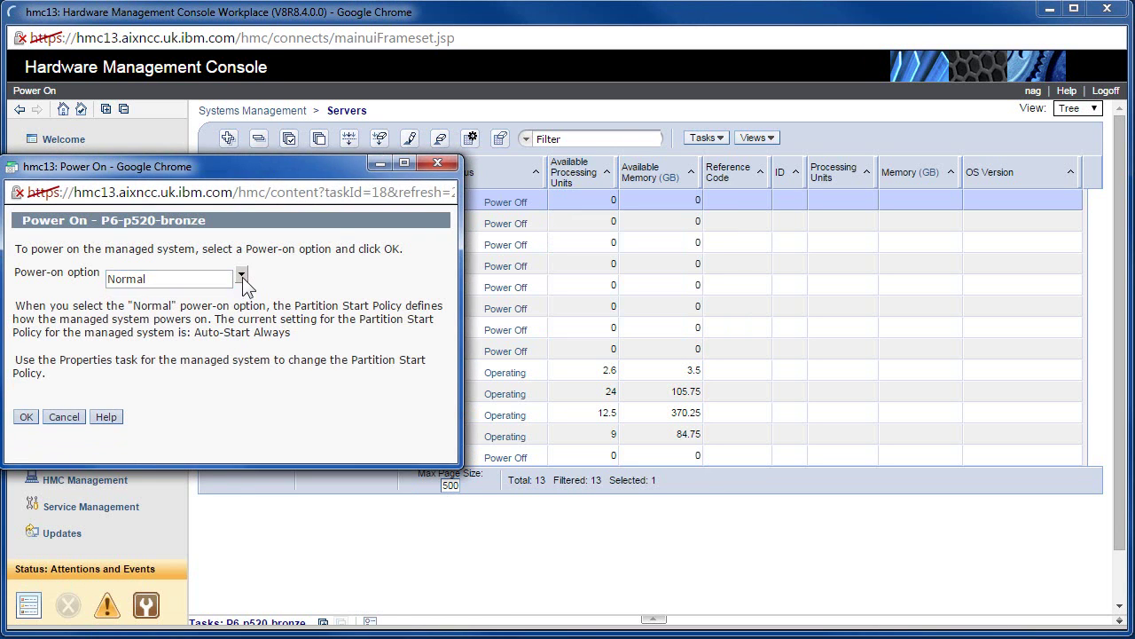
click(240, 275)
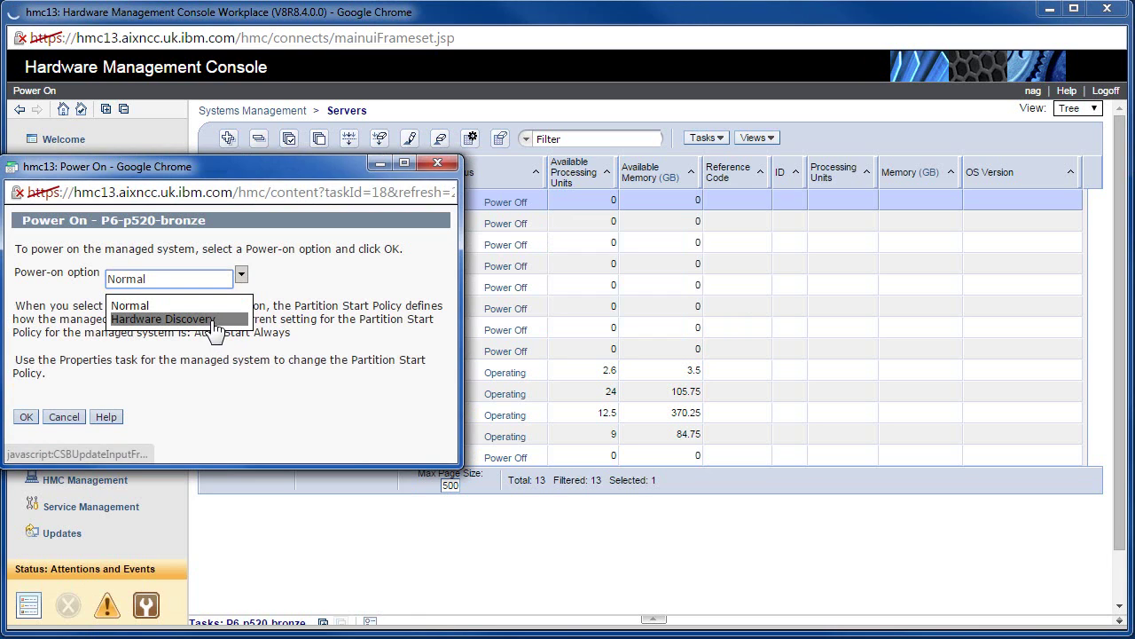
click(270, 328)
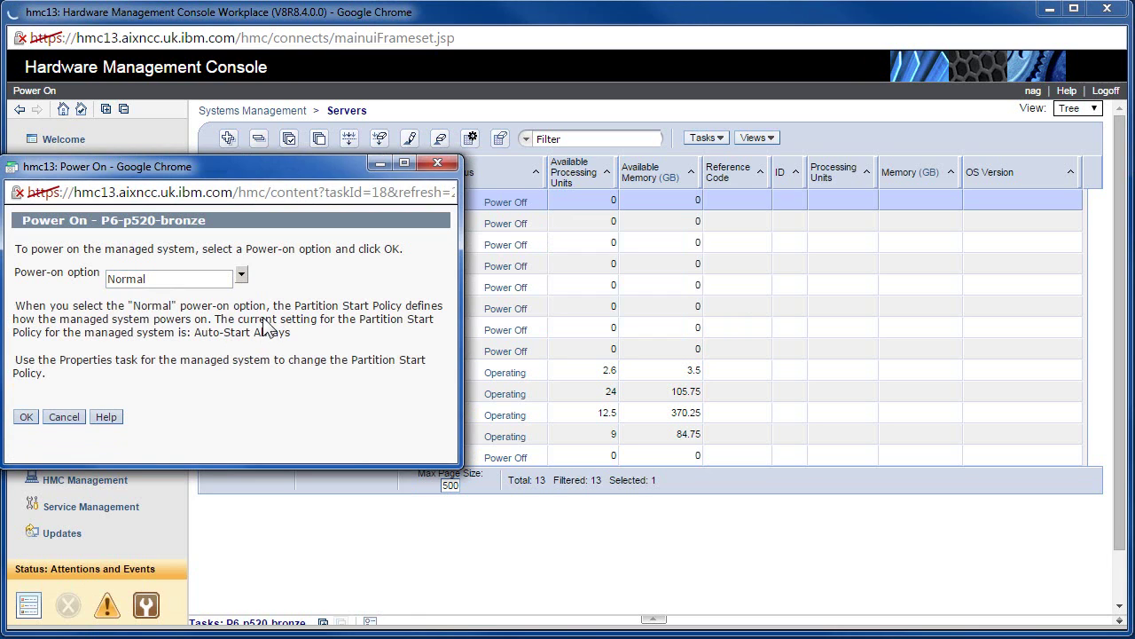
click(26, 419)
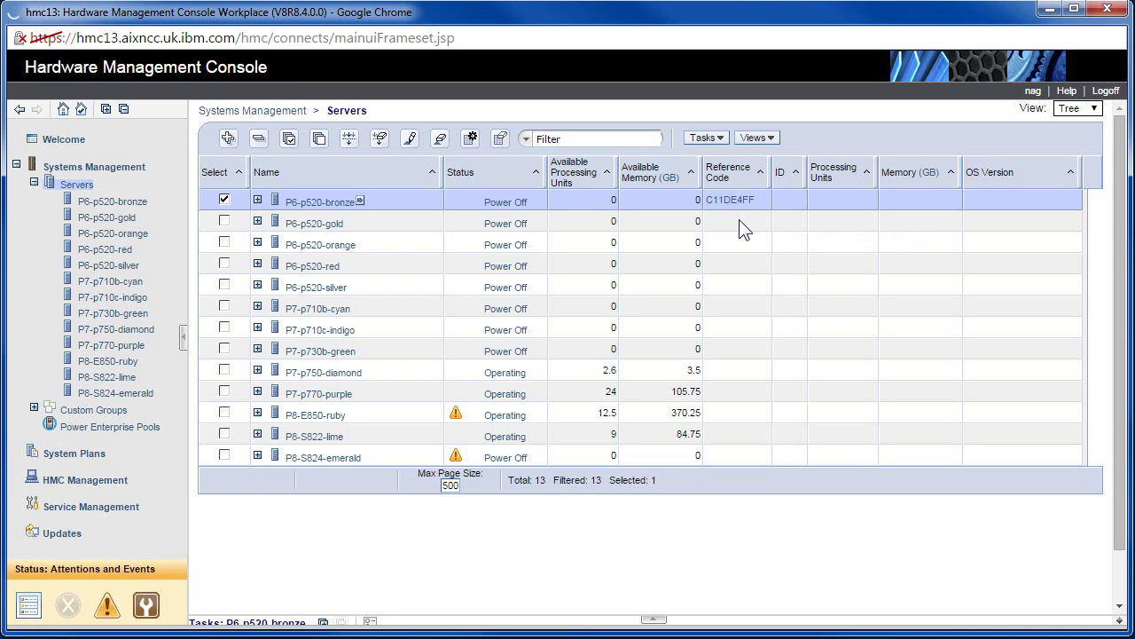
click(227, 204)
Power on the managed system P6-p520-gold with the default power-on option, and clear its selection
click(224, 221)
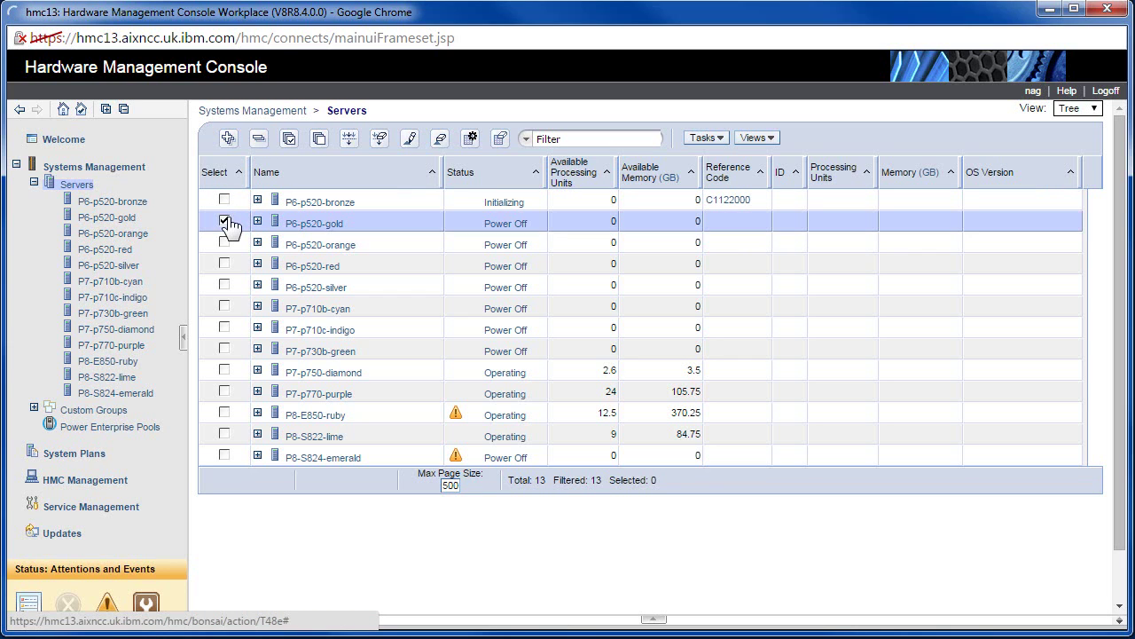
mouse_move(351, 232)
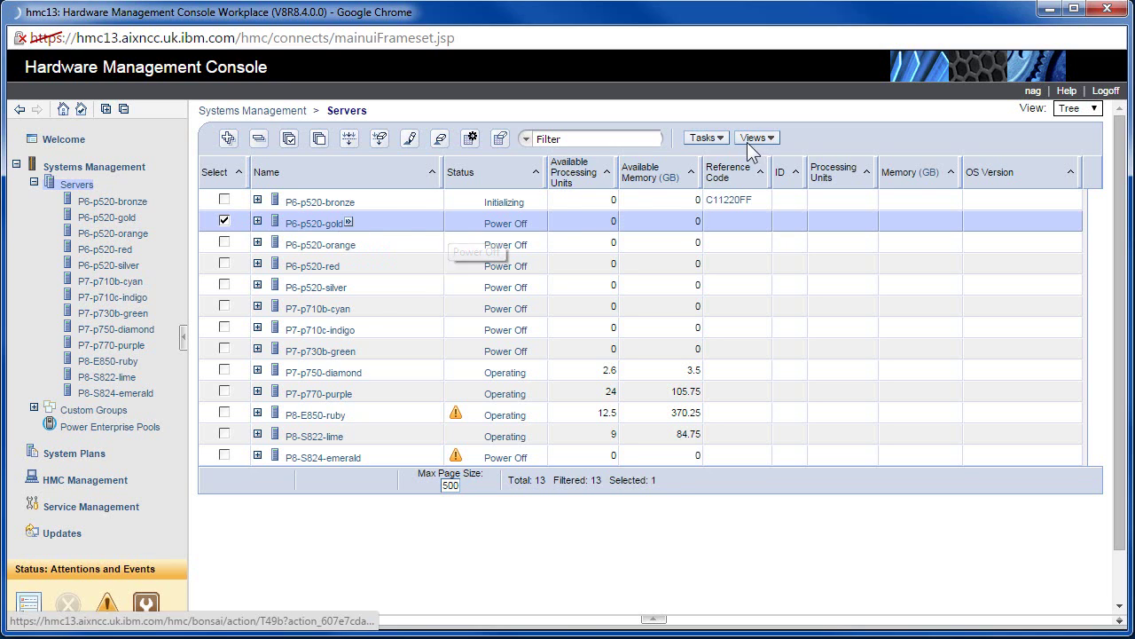
click(706, 139)
mouse_move(722, 172)
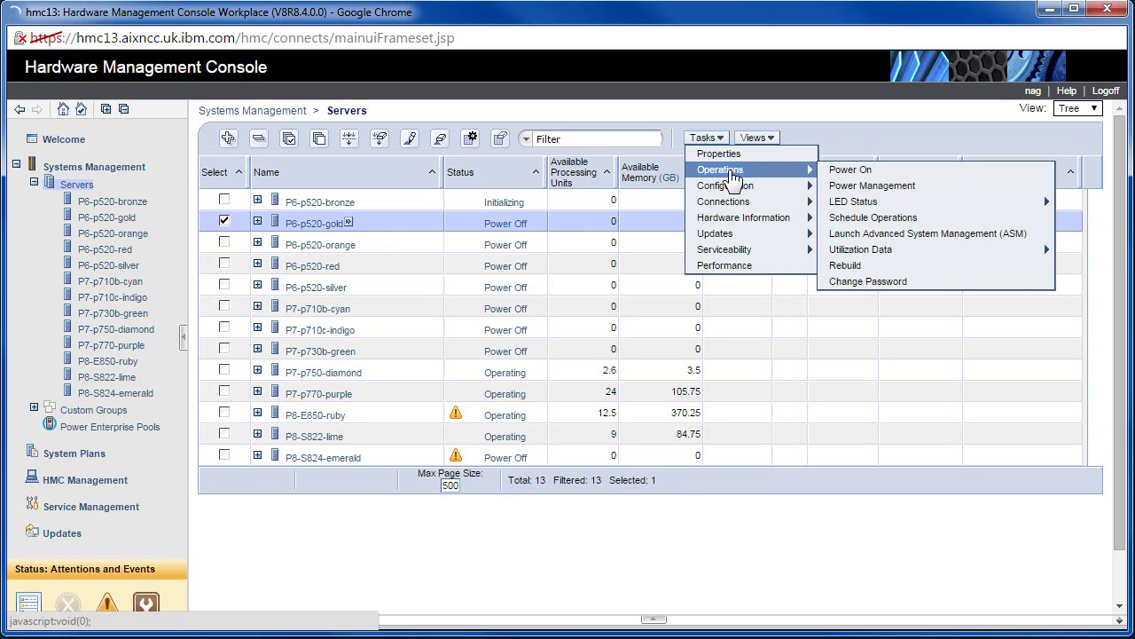
click(850, 172)
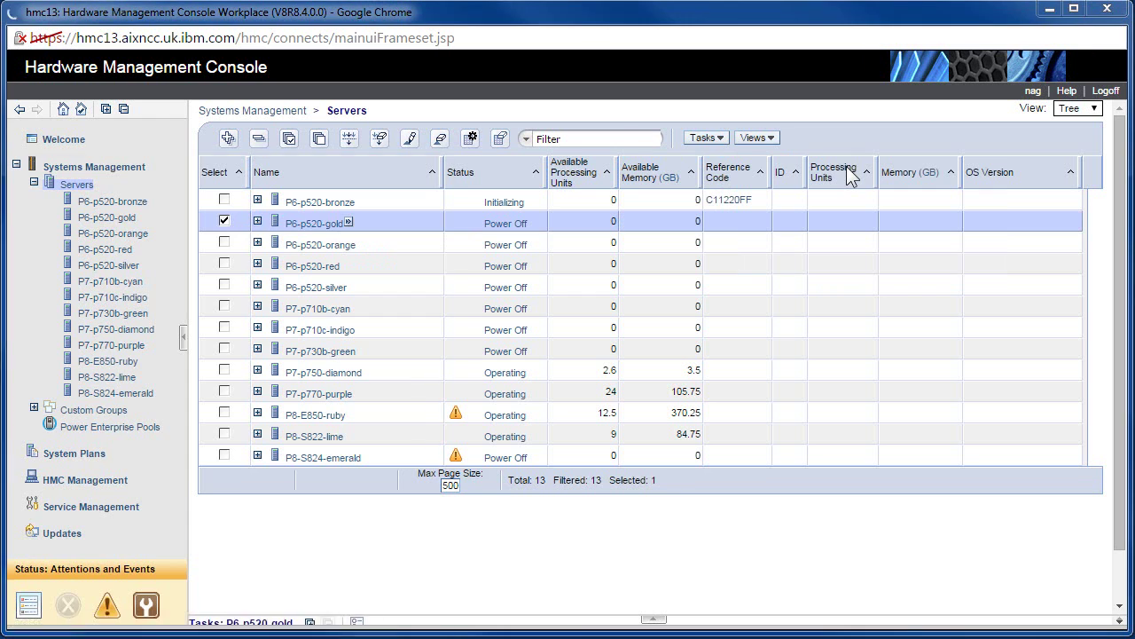
click(28, 416)
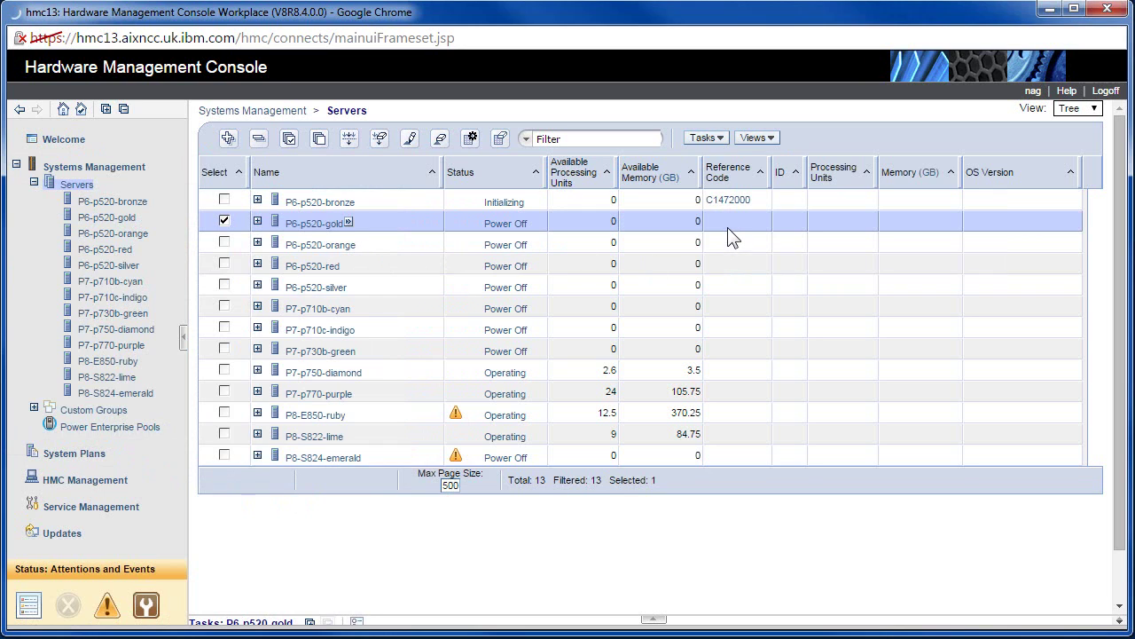
click(224, 220)
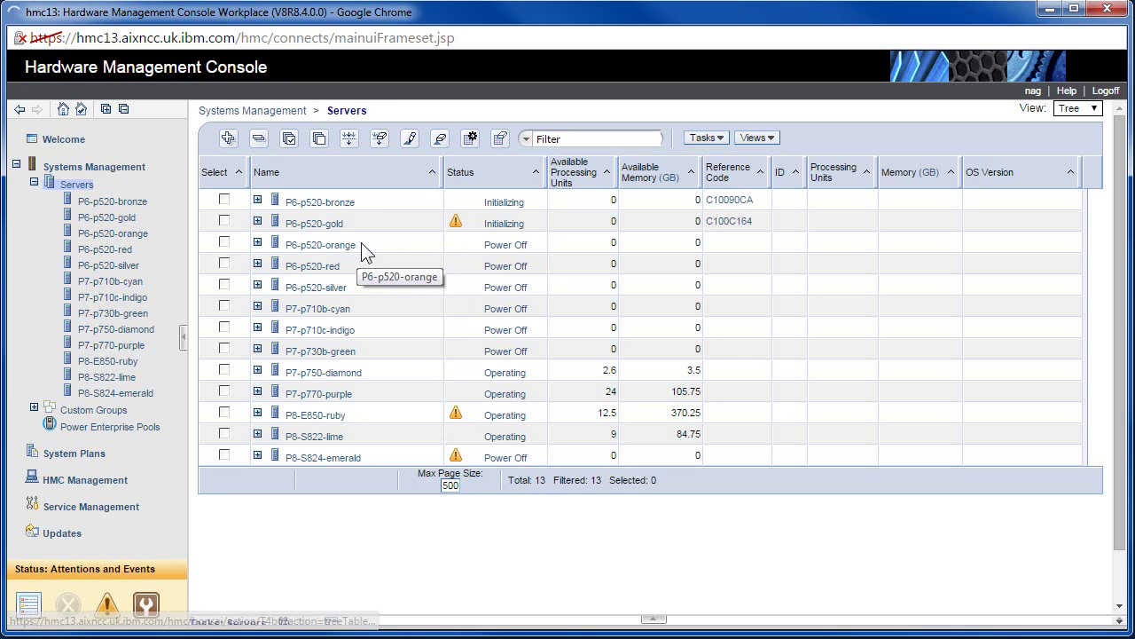
Power on the managed system P6-p520-orange with the Normal power-on option, and clear its selection
click(225, 243)
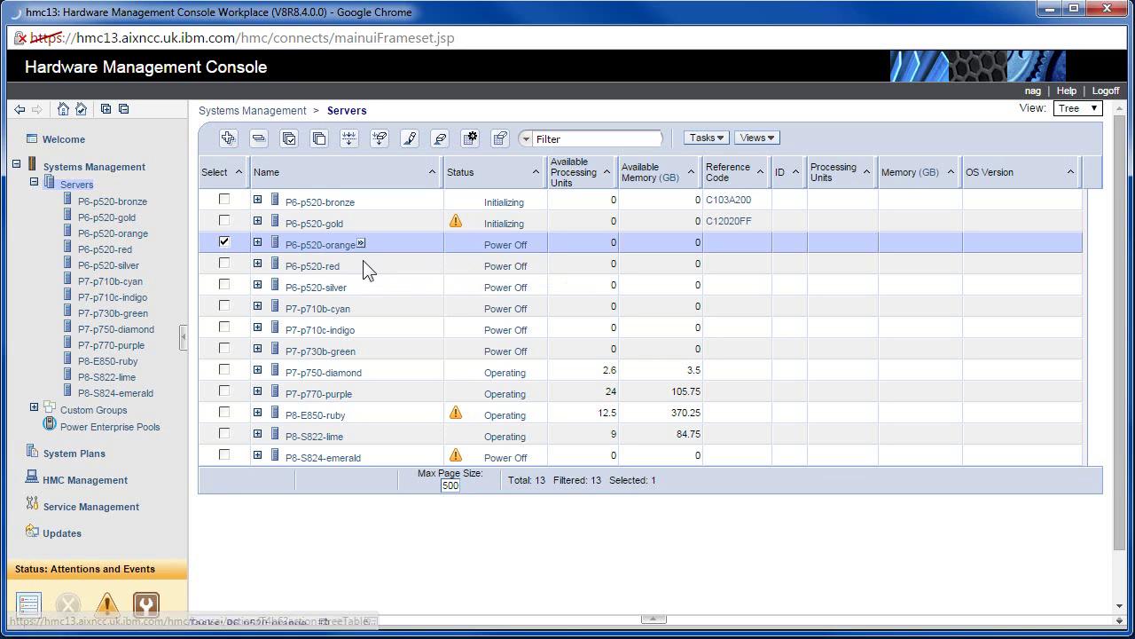
click(657, 620)
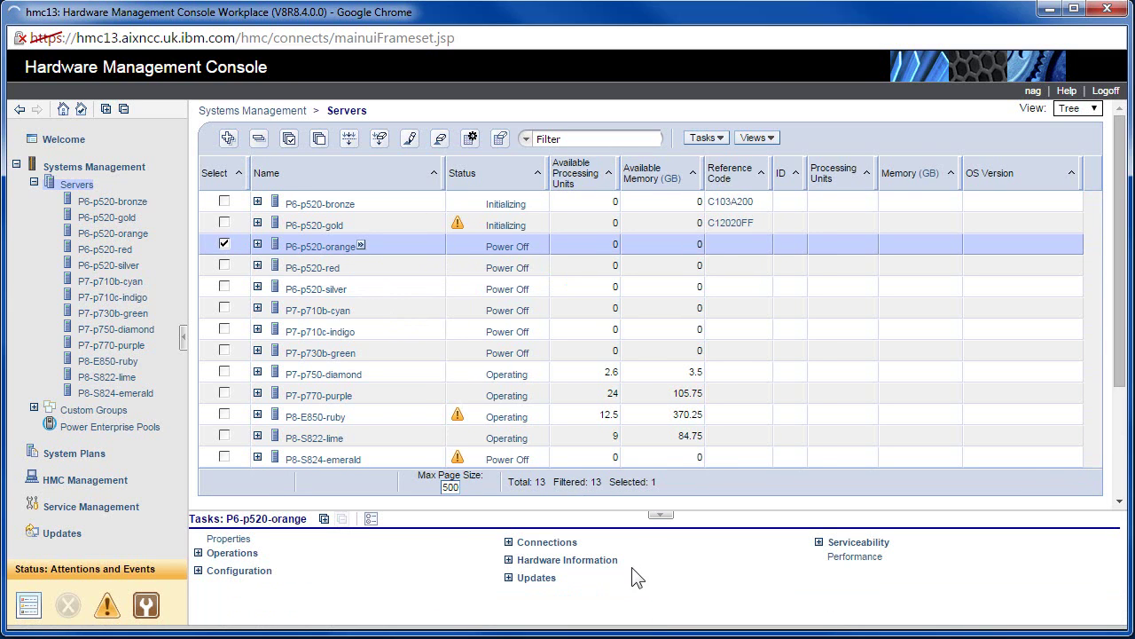
click(198, 552)
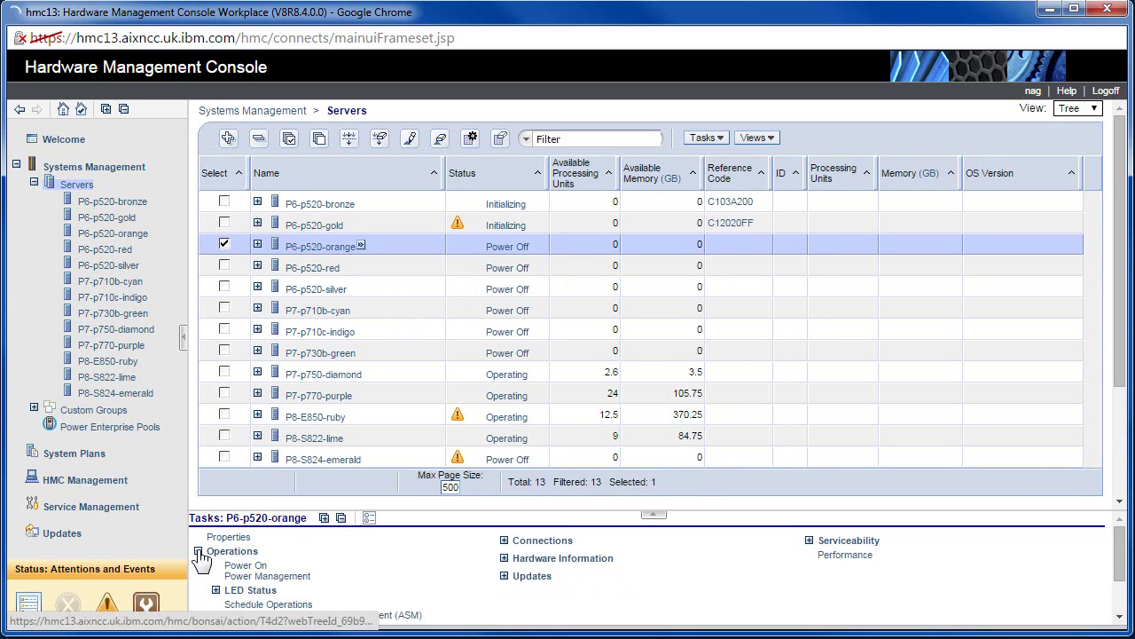
click(255, 567)
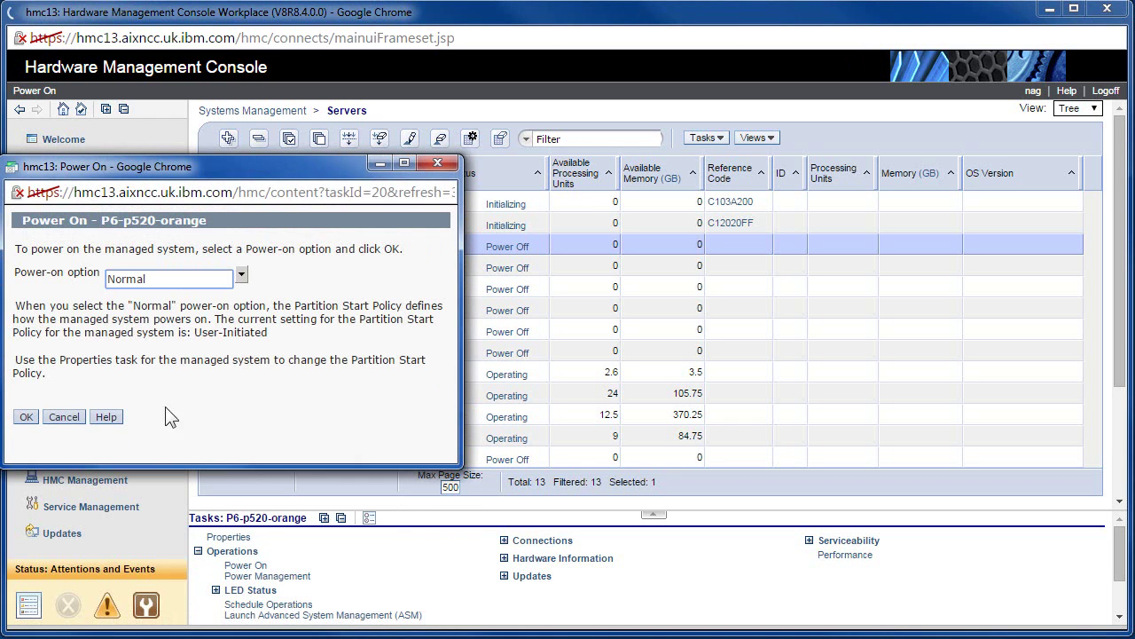
click(28, 416)
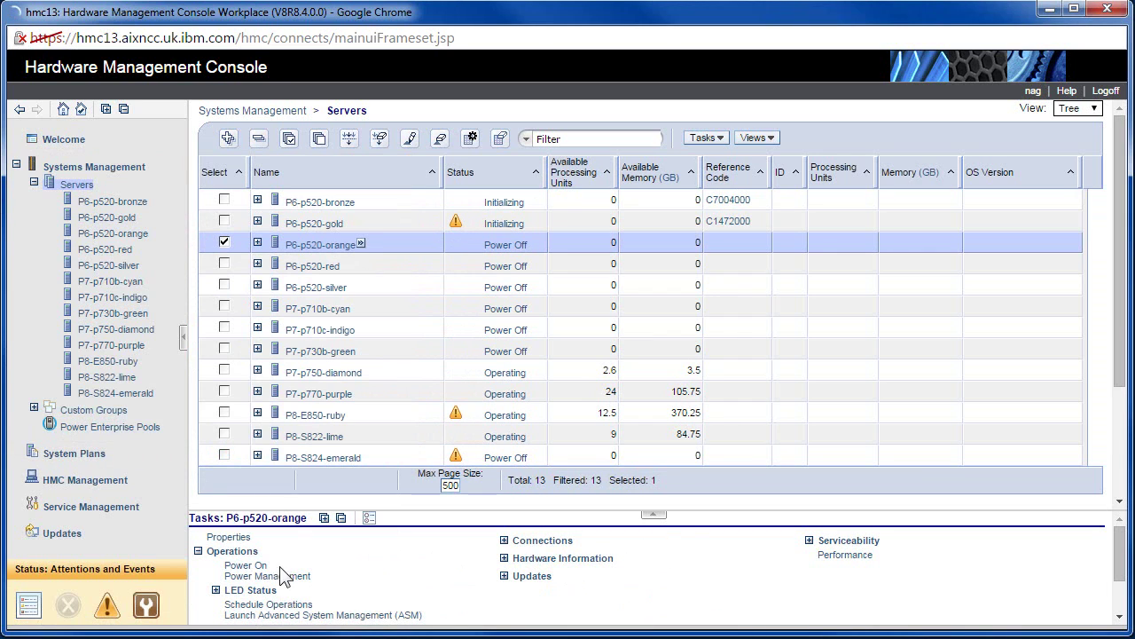
click(656, 518)
click(655, 523)
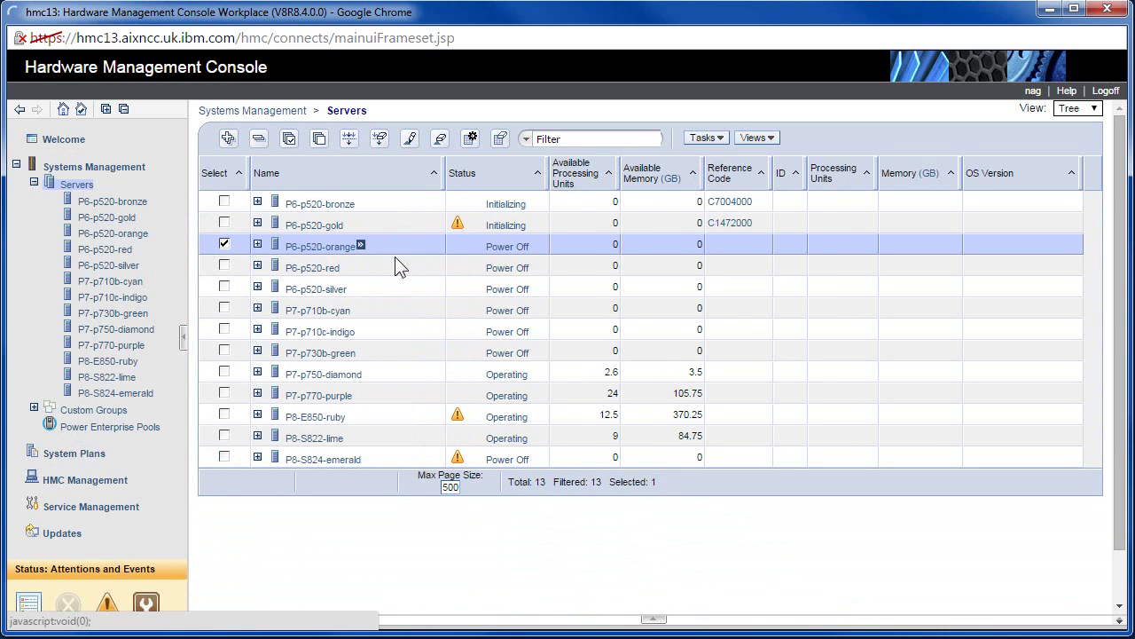
drag(441, 178, 343, 176)
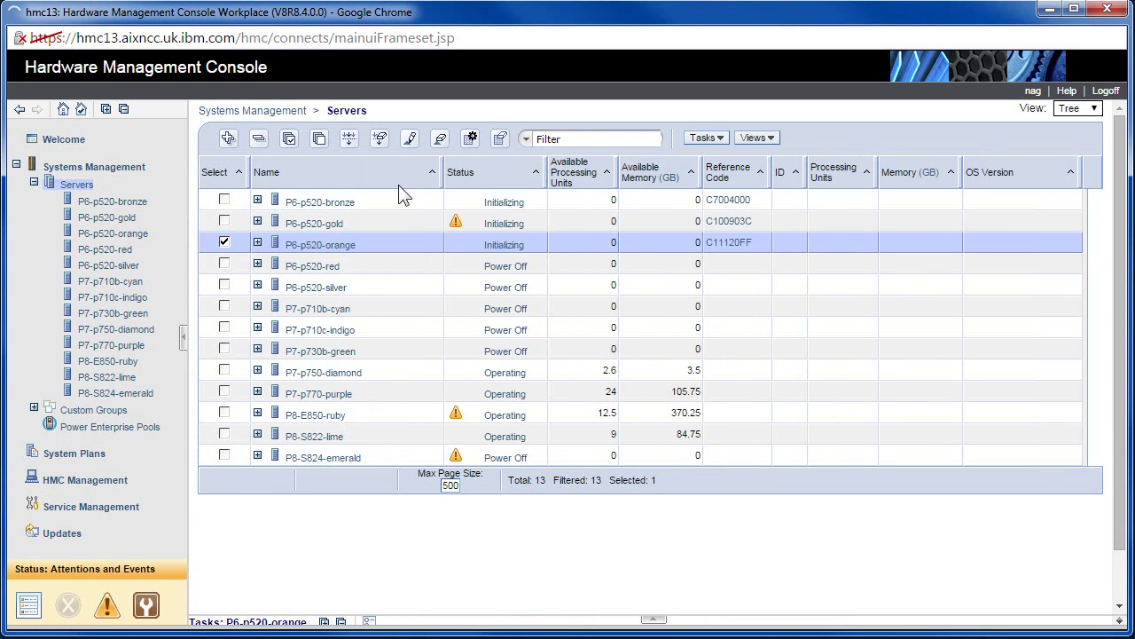
click(224, 242)
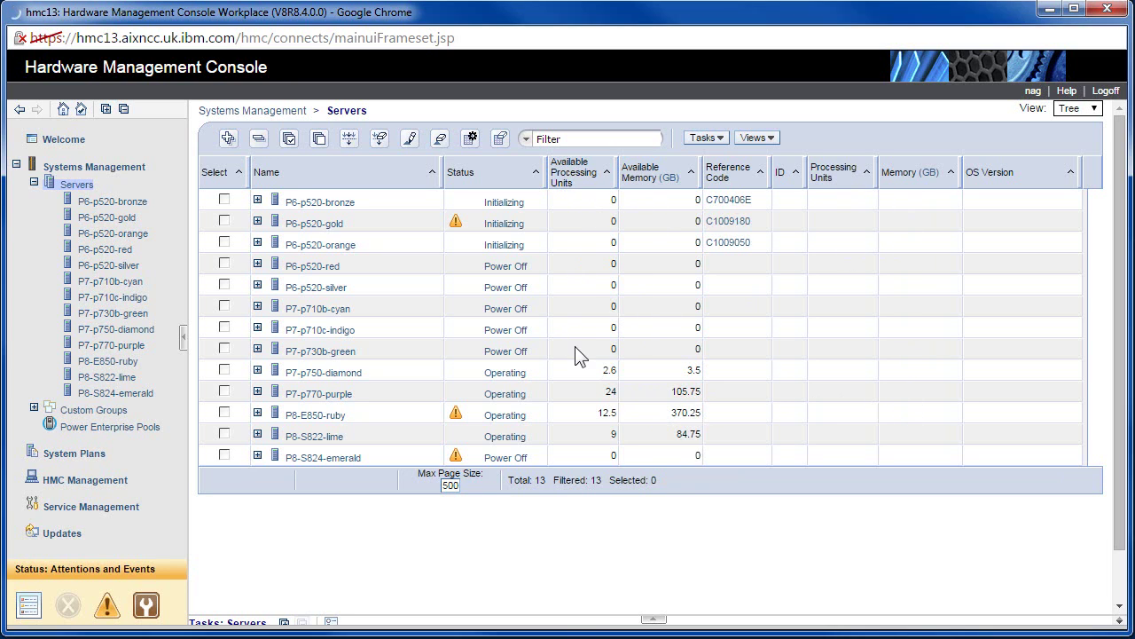
Examine the partitions of the server P8-E850-ruby, including their status, IDs, processing units, memory and OS versions
click(257, 415)
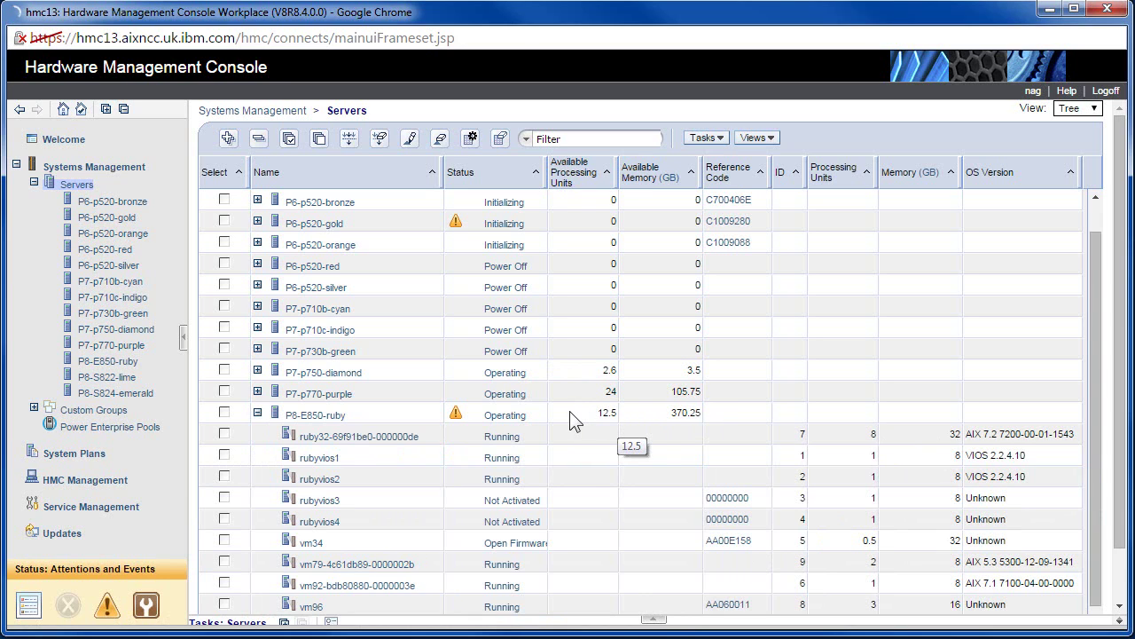
click(257, 413)
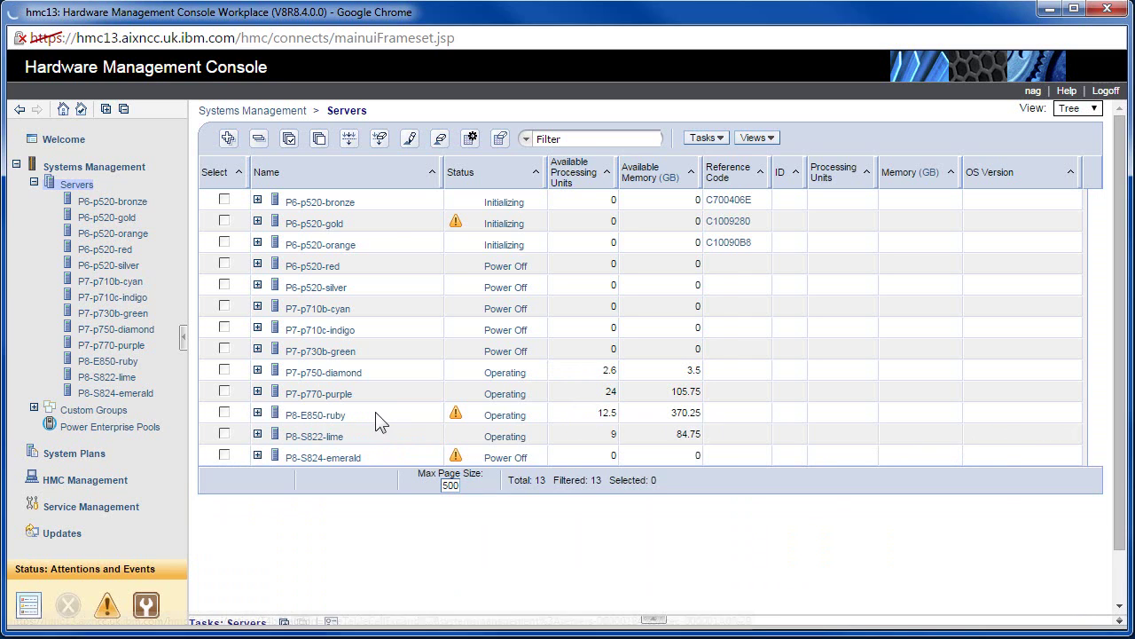
Enable the Configurable Processing Units, Configurable Memory, Serial Number and Type-Model columns in the server table's column configuration
click(471, 140)
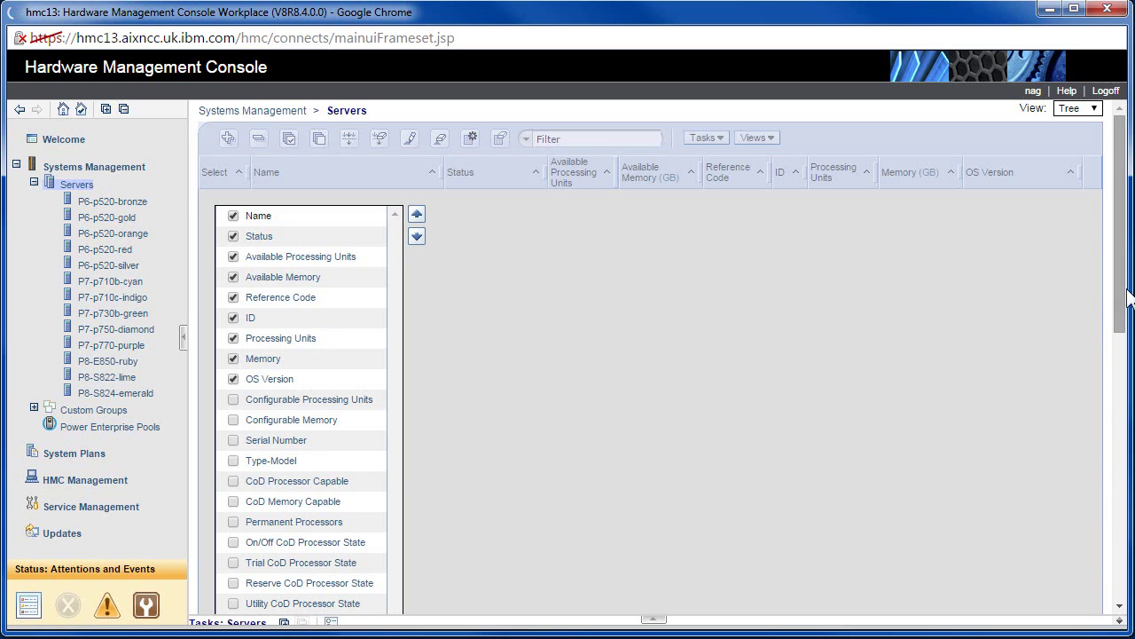
drag(1116, 303, 1116, 346)
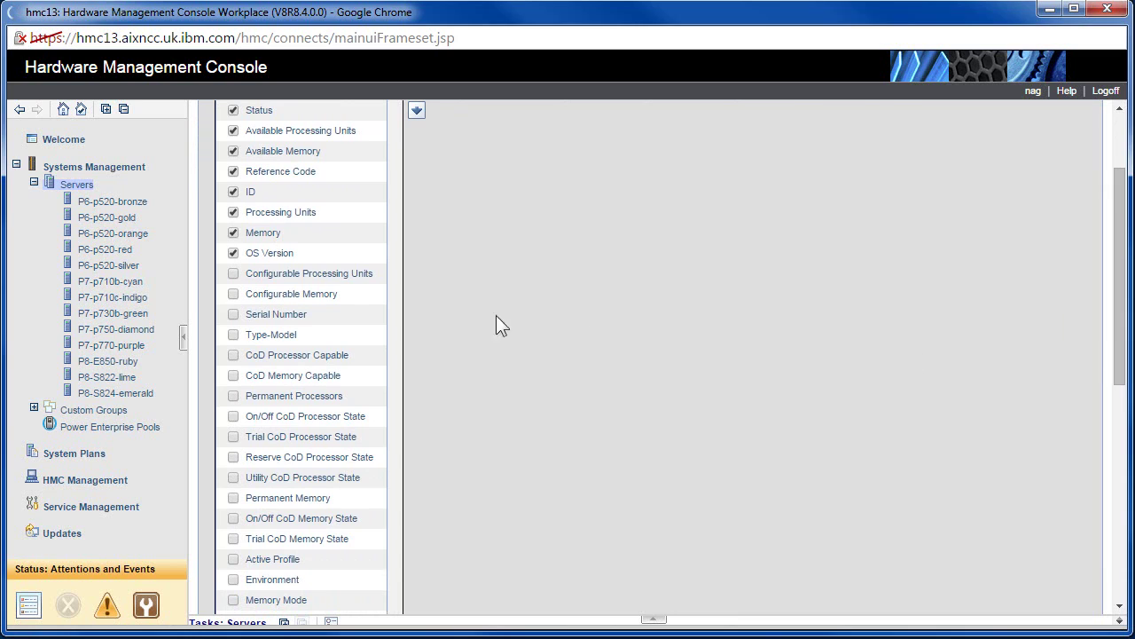
click(233, 273)
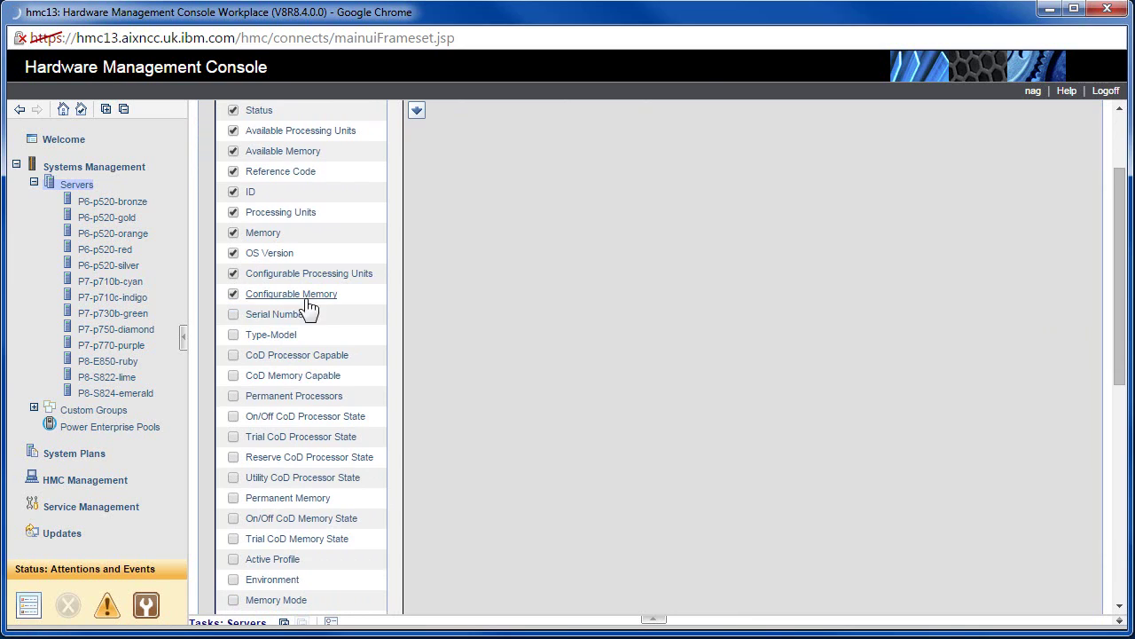
click(233, 316)
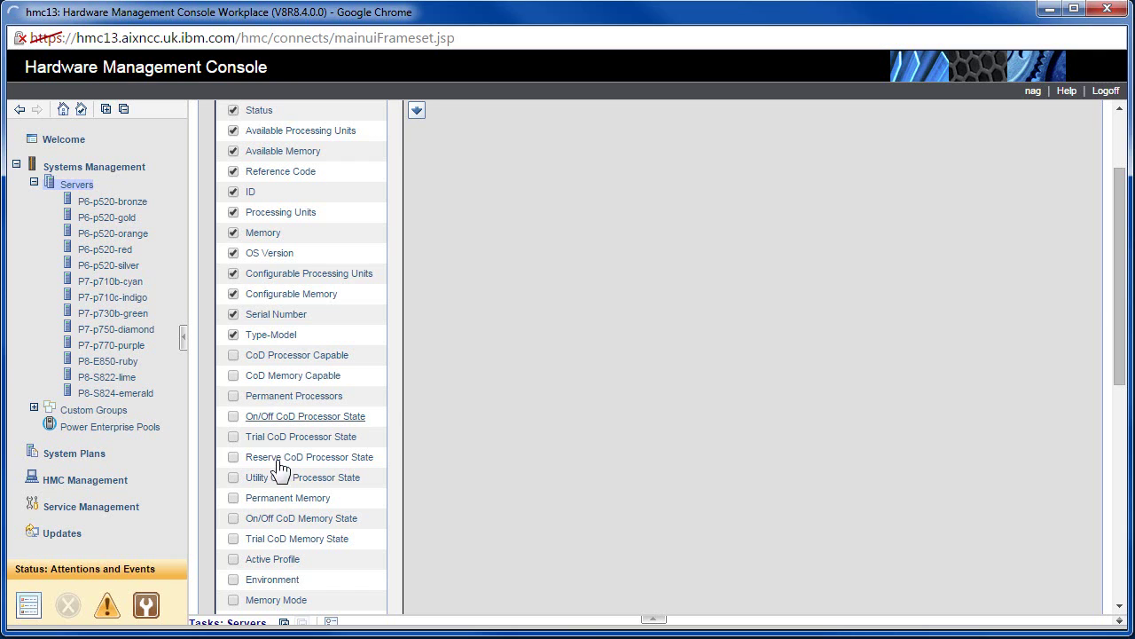
scroll(303, 528, down, 3)
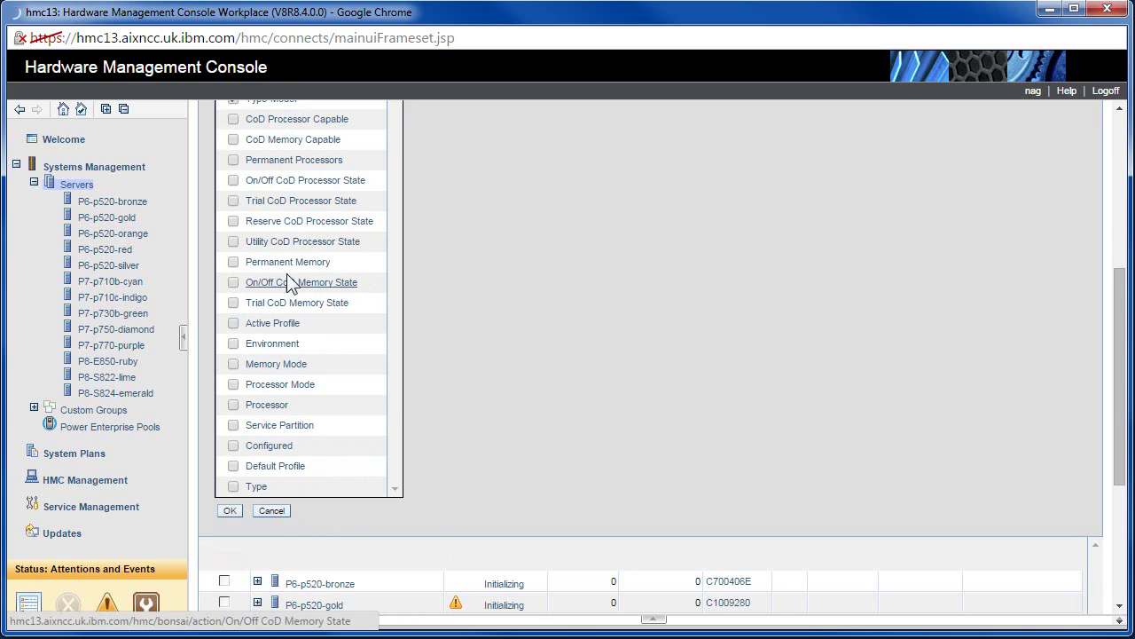
scroll(293, 286, up, 3)
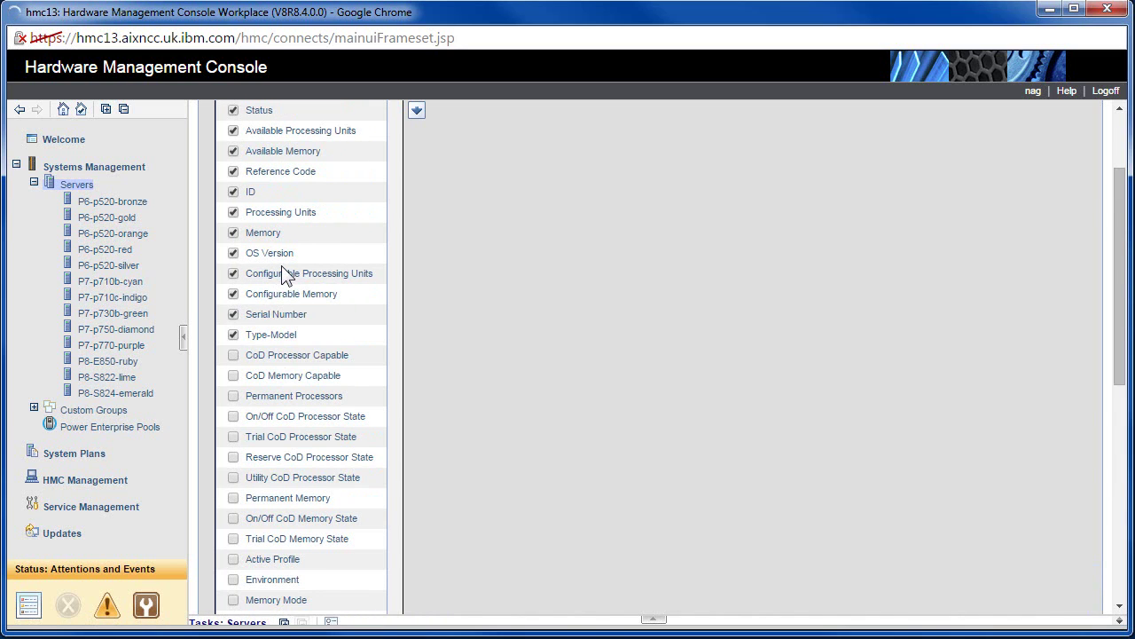
Reorder the table columns so that Configurable Processing Units comes directly after Status
scroll(284, 142, up, 2)
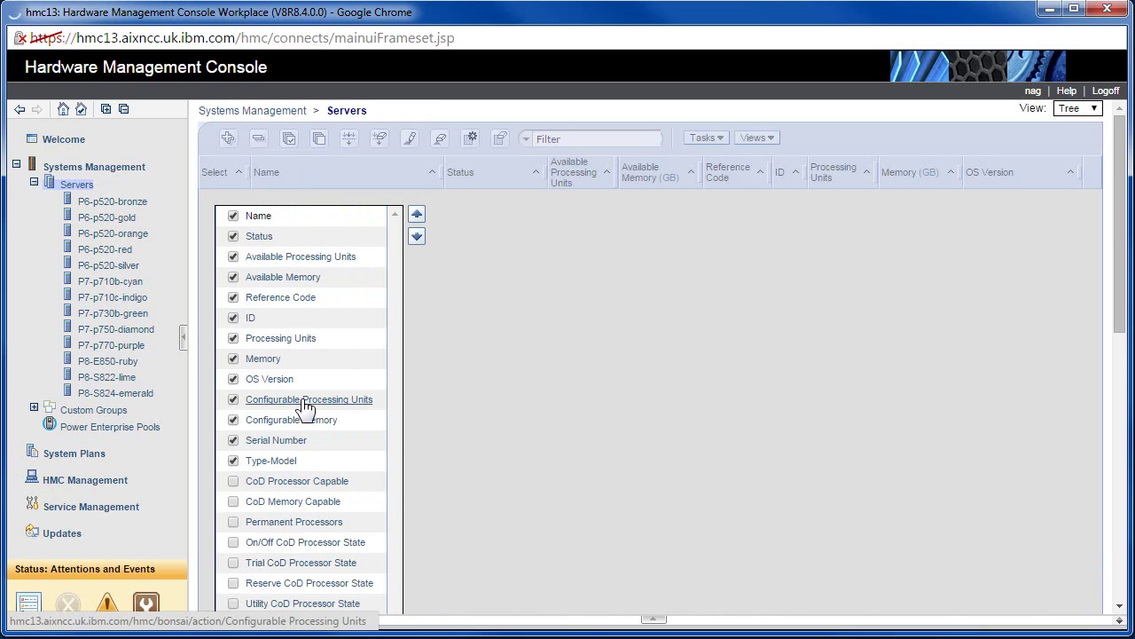
click(365, 409)
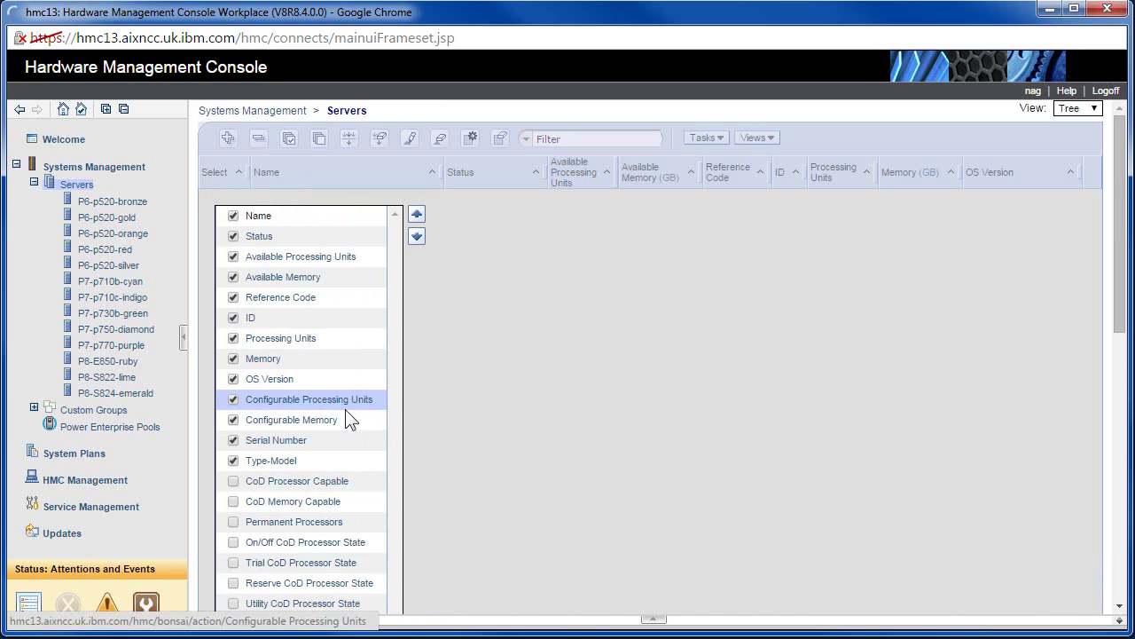
click(416, 216)
click(417, 216)
click(417, 218)
click(416, 218)
click(417, 217)
click(417, 217)
click(417, 217)
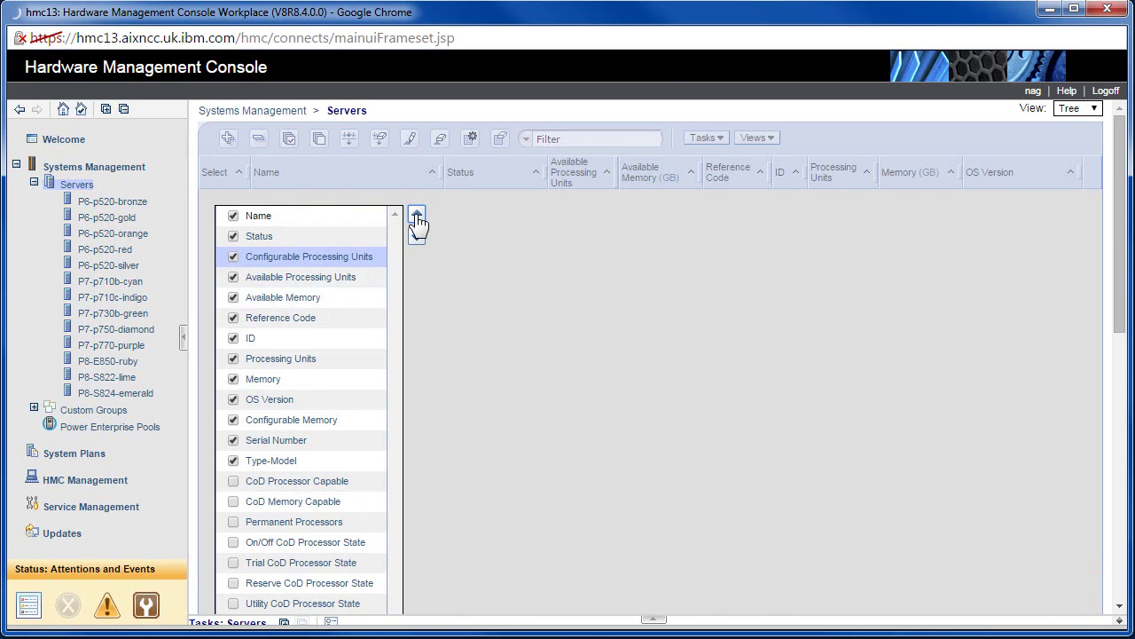
click(417, 217)
click(417, 236)
Move the Configurable Memory column between Available Processing Units and Available Memory
click(306, 426)
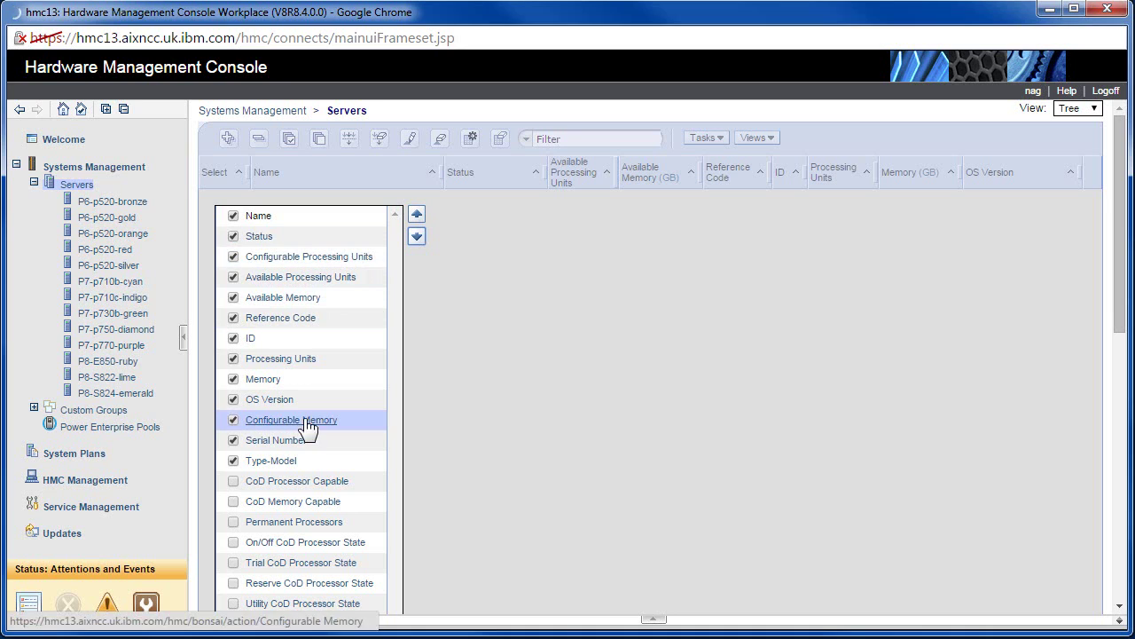
click(417, 217)
click(417, 217)
click(417, 217)
click(417, 217)
click(417, 217)
click(417, 217)
click(417, 217)
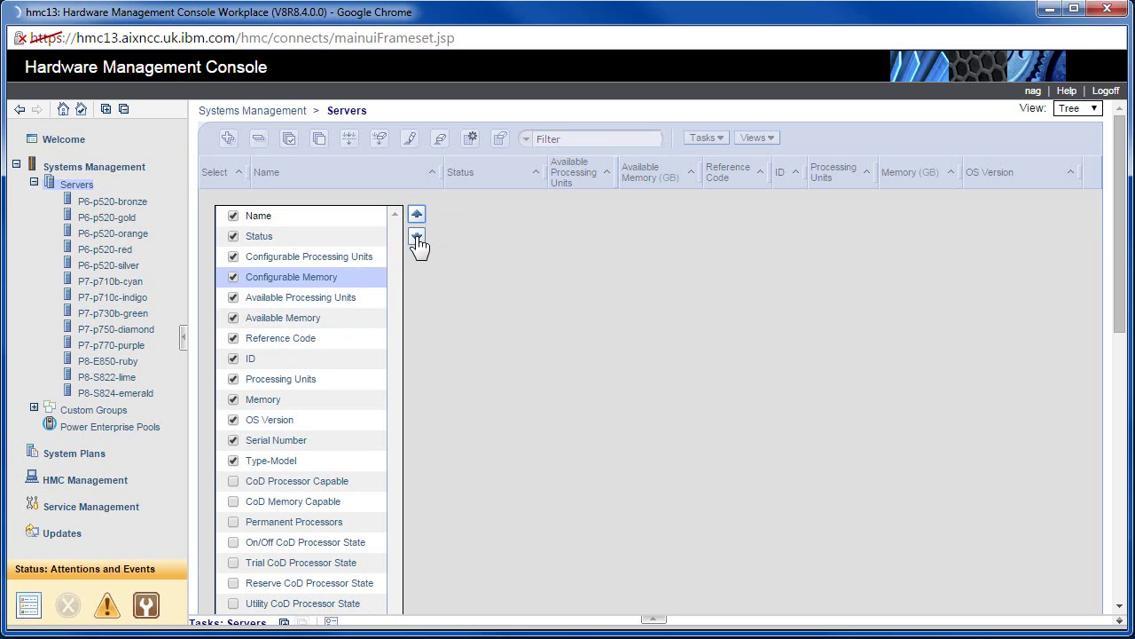
click(416, 236)
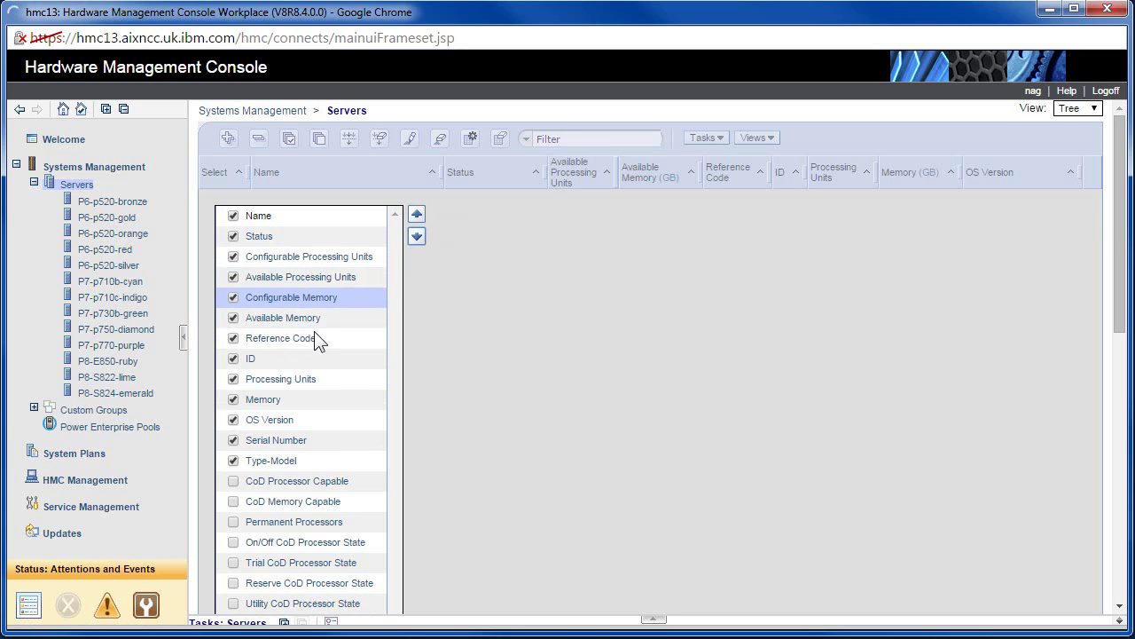
Apply the column configuration and collapse the navigation pane to give the server table more width
drag(1124, 317, 1128, 509)
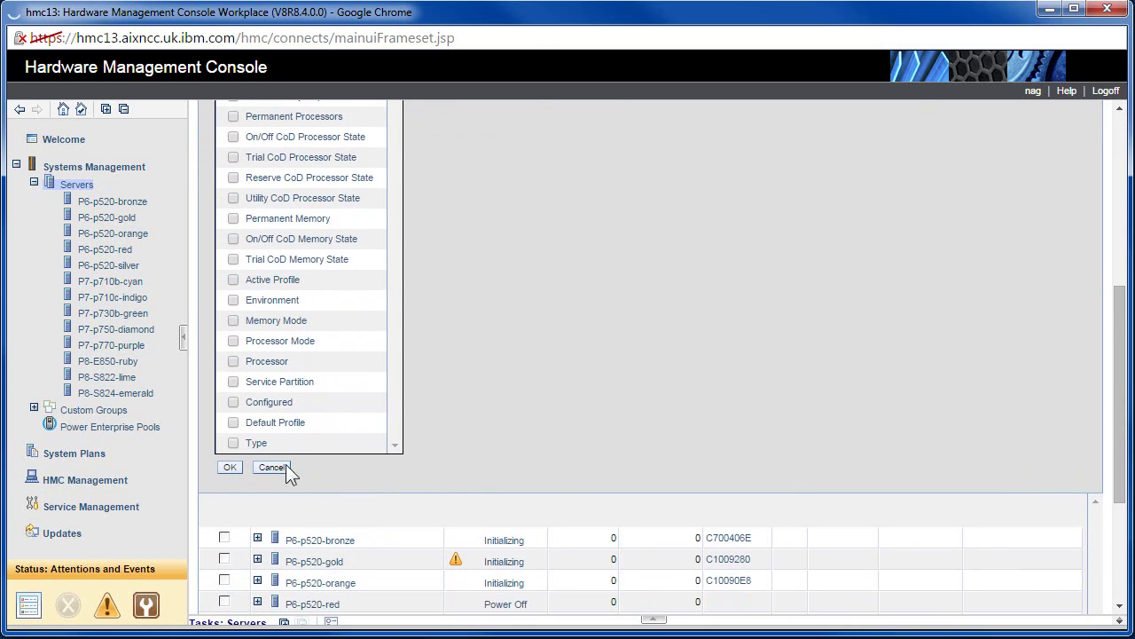
click(230, 469)
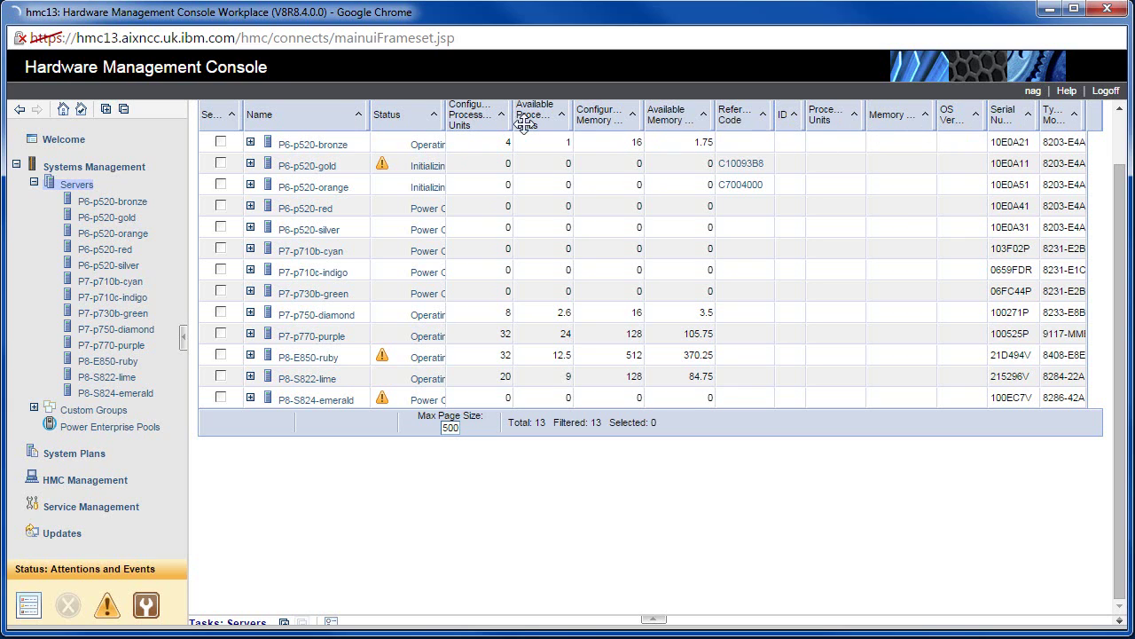
click(185, 338)
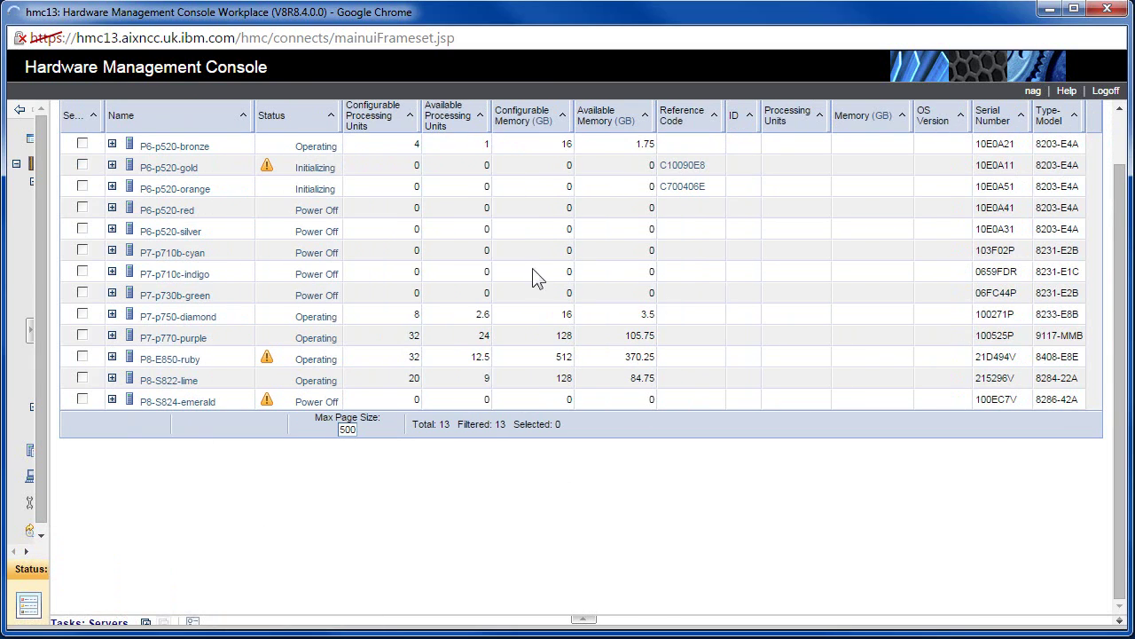
Try to narrow the Name column and widen the Status column in the server table
mouse_move(251, 118)
mouse_down()
mouse_move(214, 121)
mouse_move(254, 126)
mouse_move(248, 118)
mouse_up()
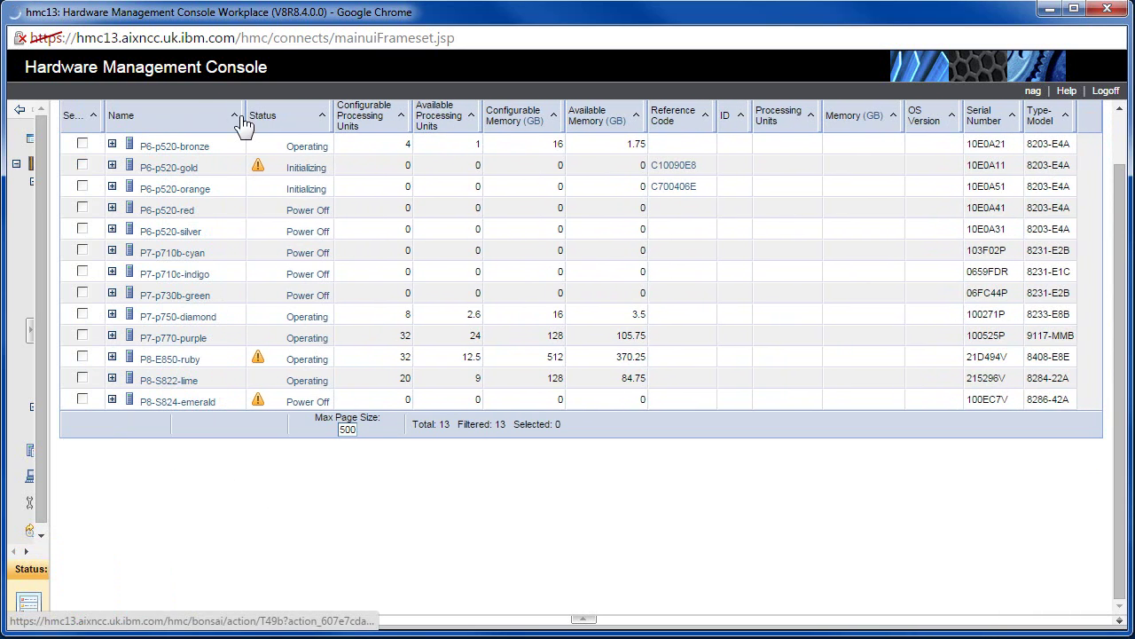
drag(306, 127, 341, 122)
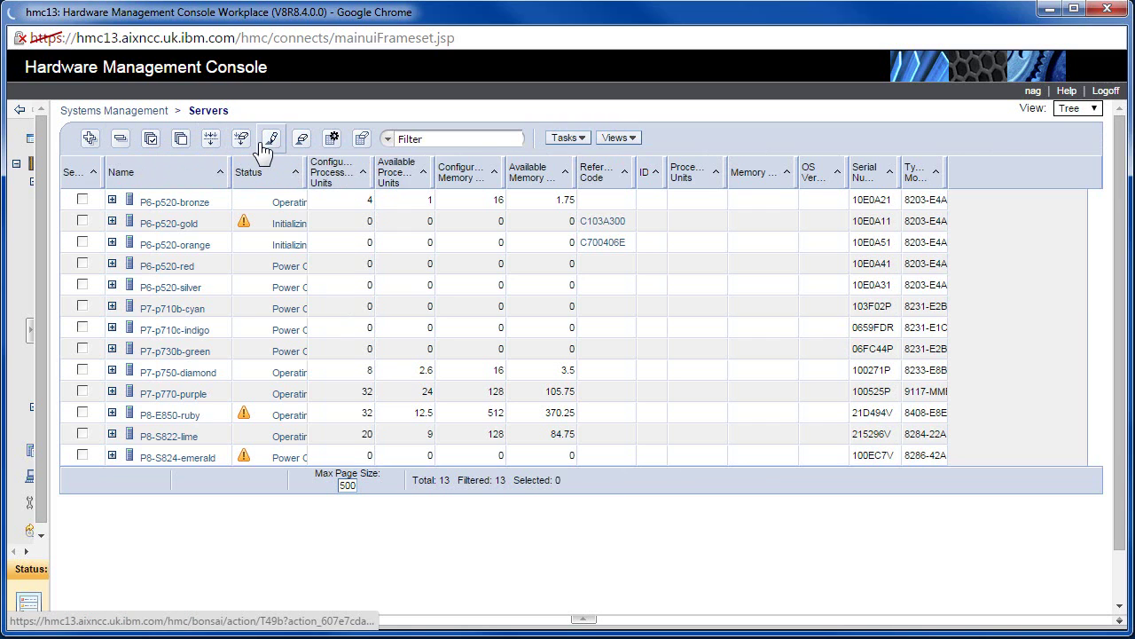
Filter the server table by P8 to view only the matching servers, and clear the filter
click(409, 140)
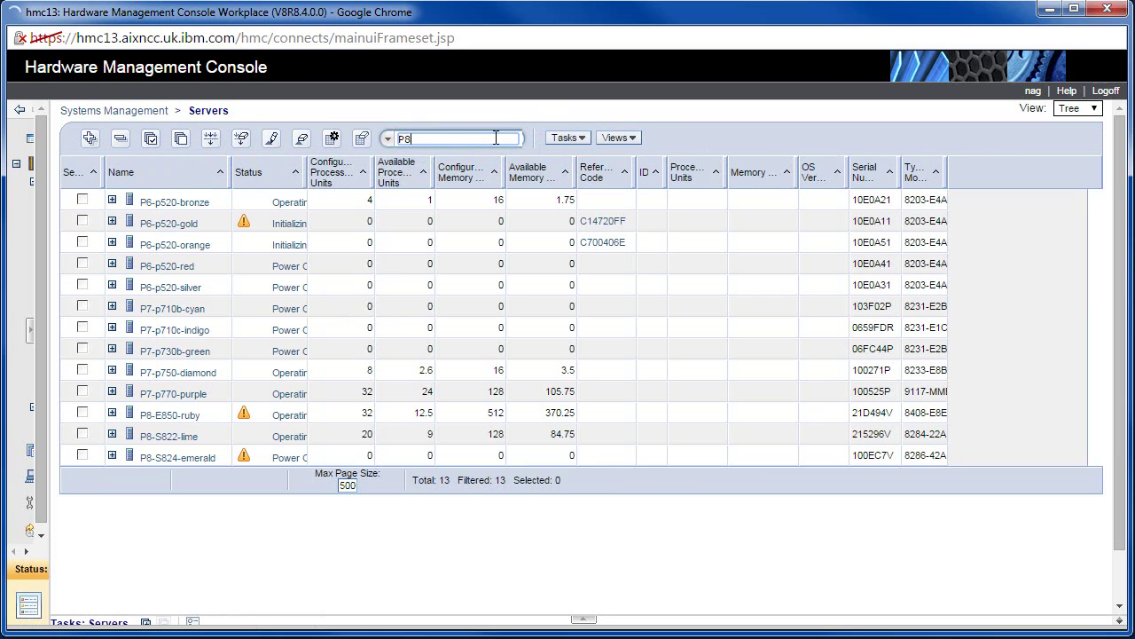
key(Return)
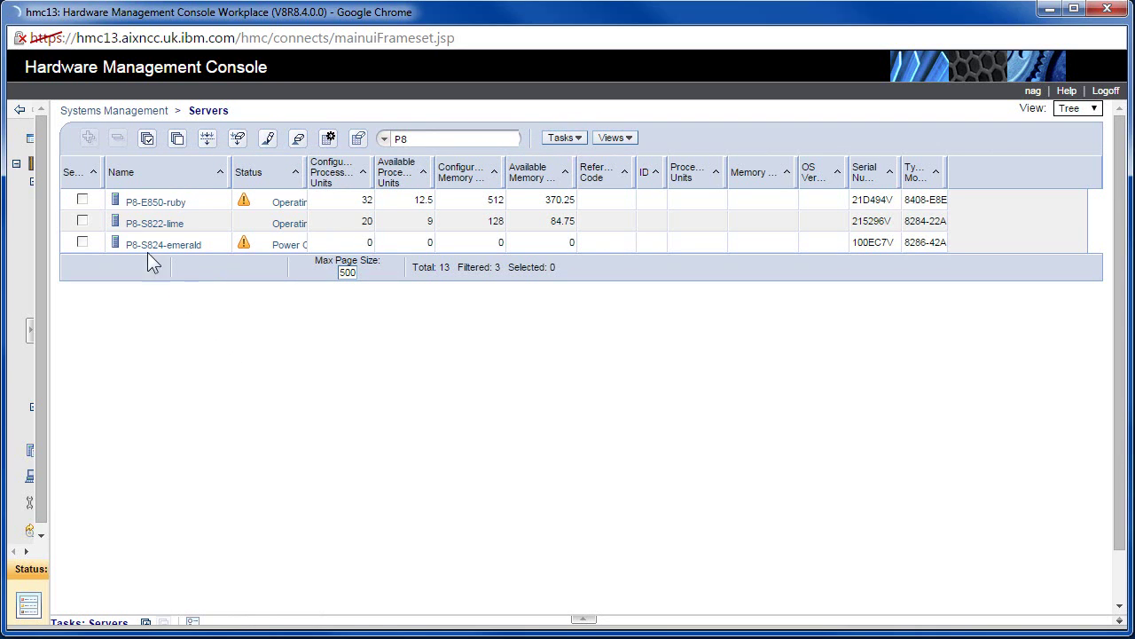
click(394, 138)
double_click(394, 139)
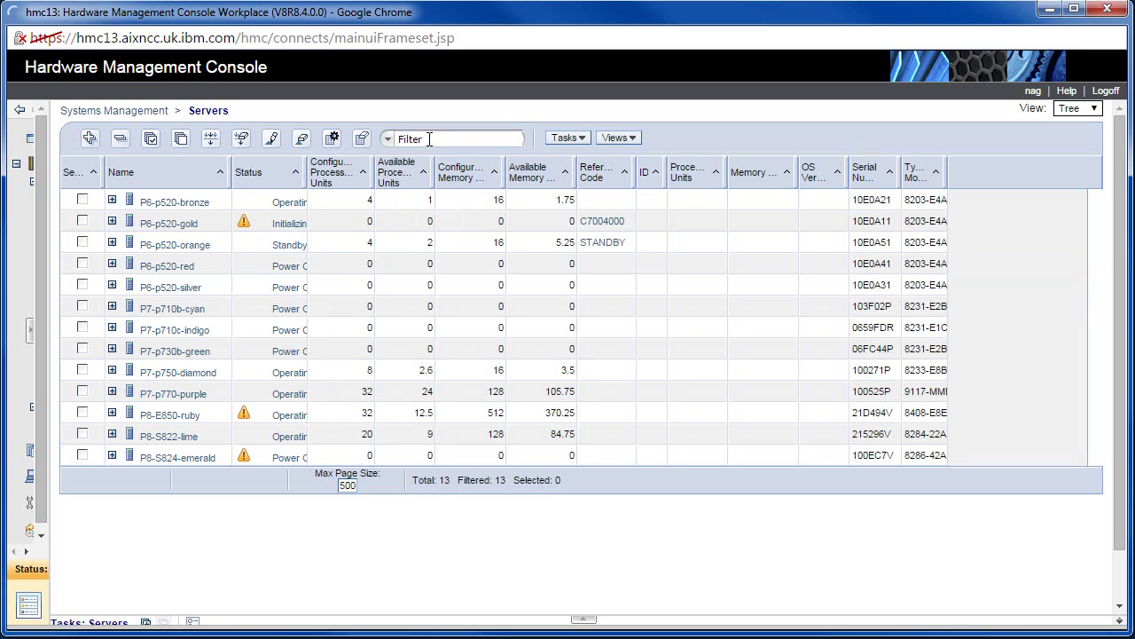
click(429, 139)
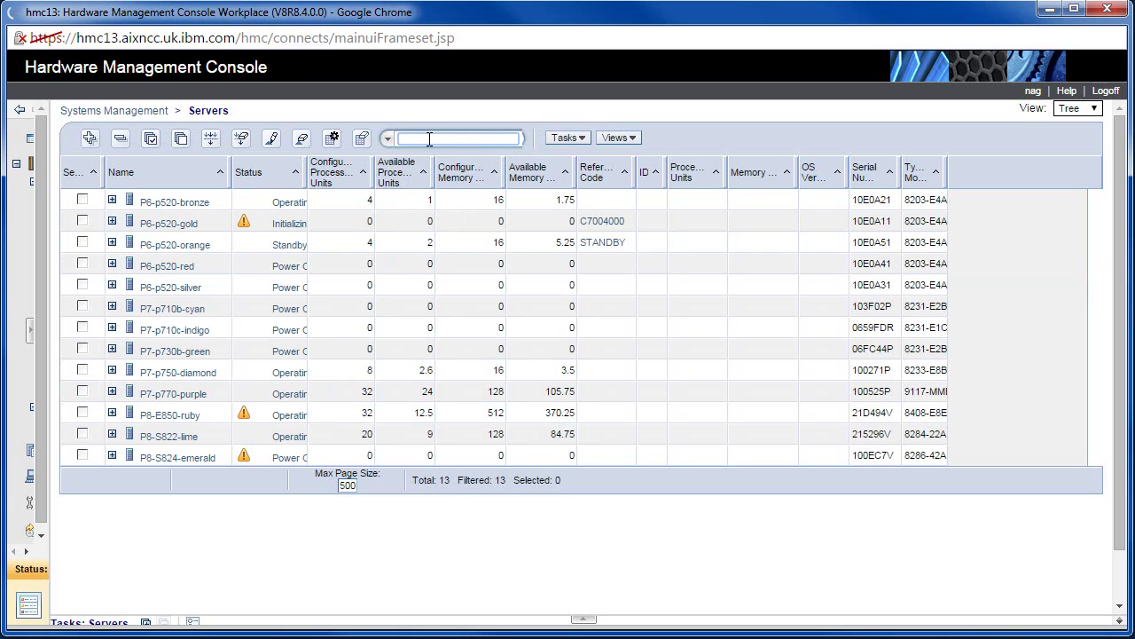
Expand P8-E850-ruby and read the reference code explanations for its partitions vm34 (AA00E158) and vm96 (AA060011)
click(111, 414)
scroll(447, 404, down, 1)
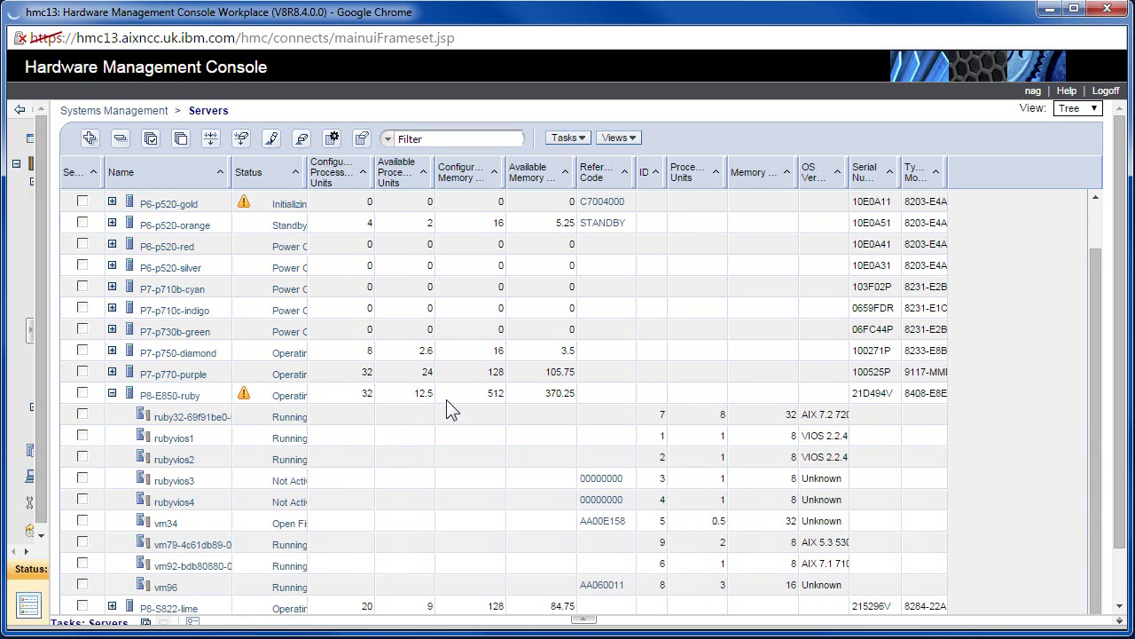
scroll(446, 399, down, 1)
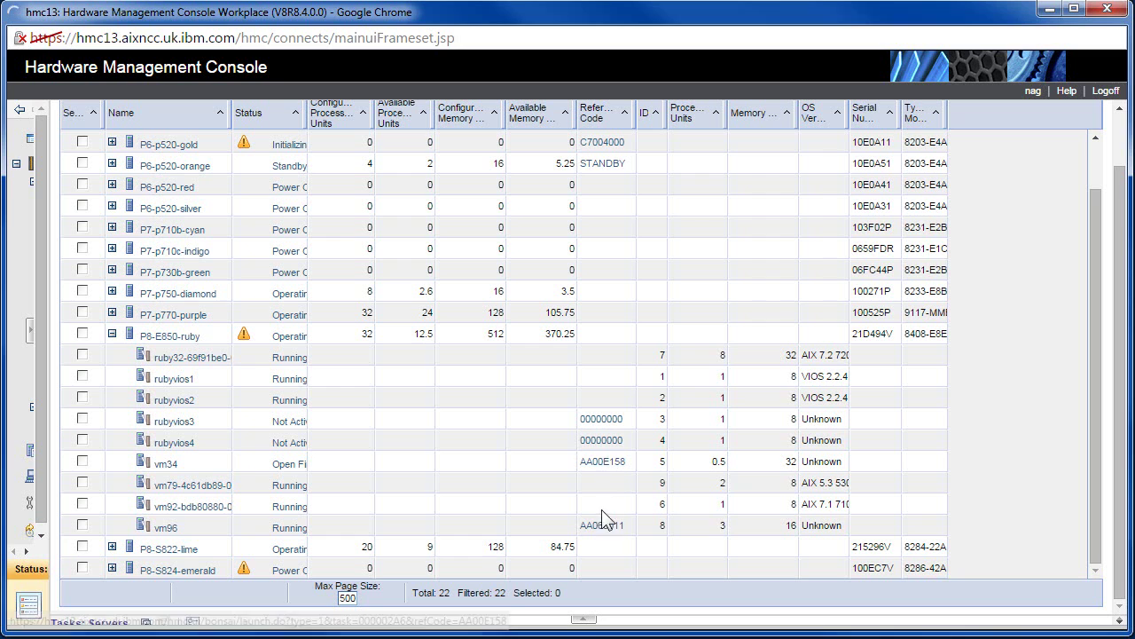
click(603, 463)
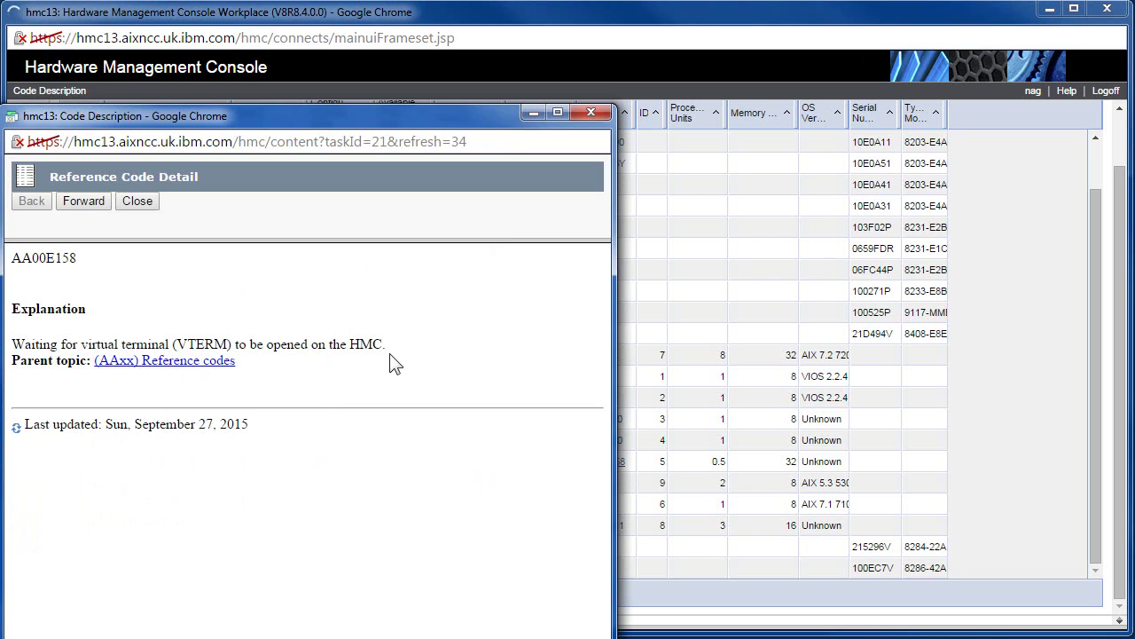
click(143, 203)
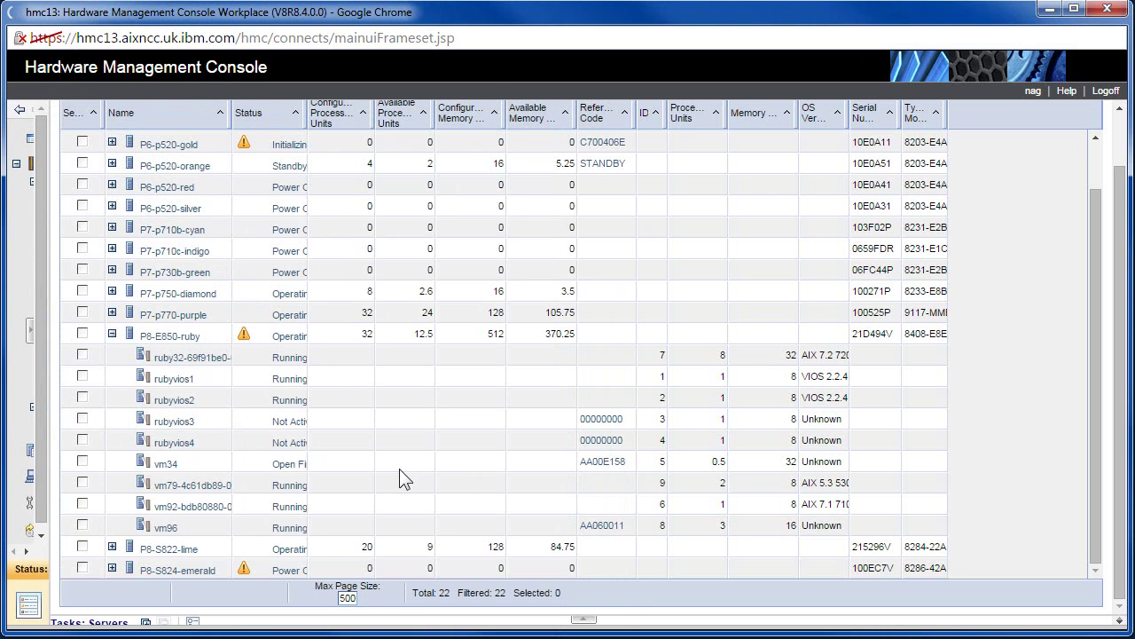
click(604, 525)
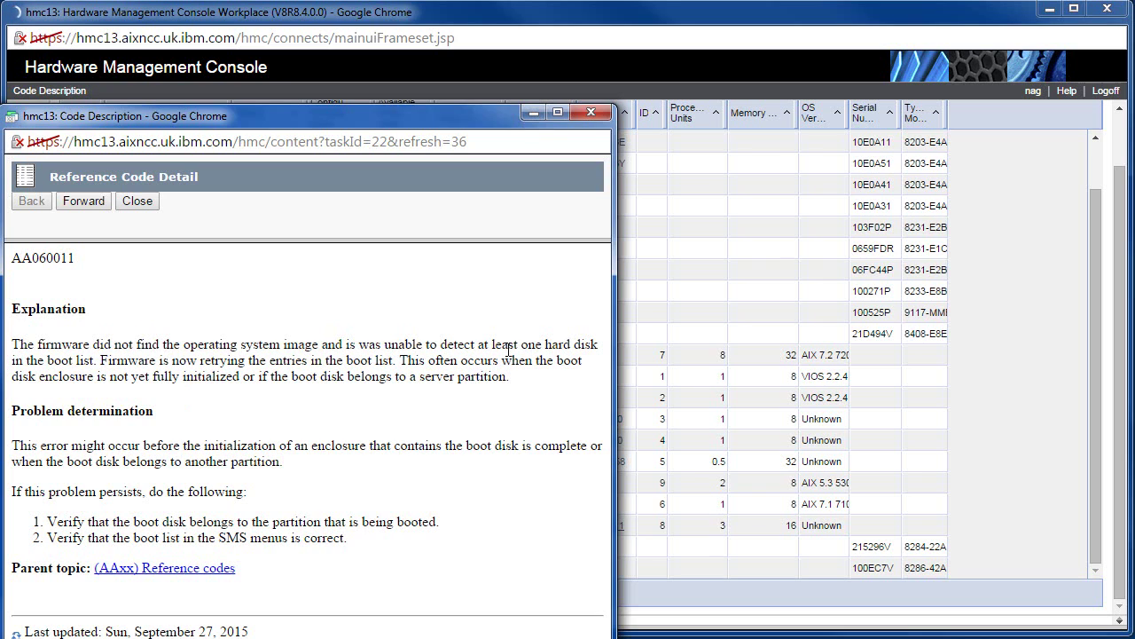
click(138, 203)
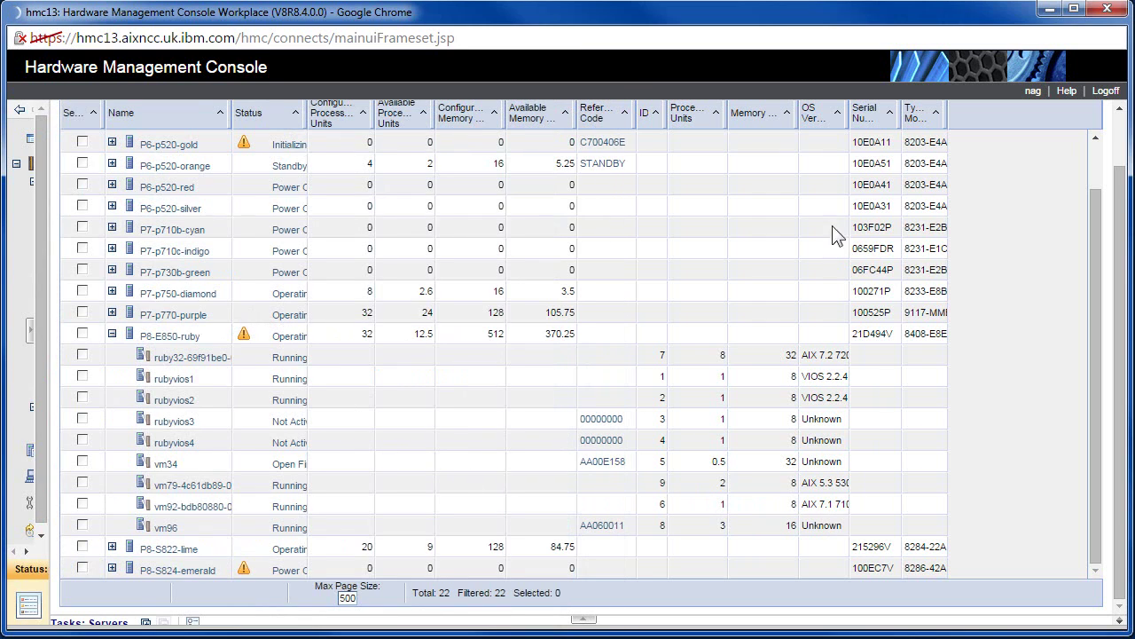
Try to widen the OS Version, Serial Number and Type-Model columns of the server table
drag(847, 123, 910, 123)
drag(944, 113, 986, 114)
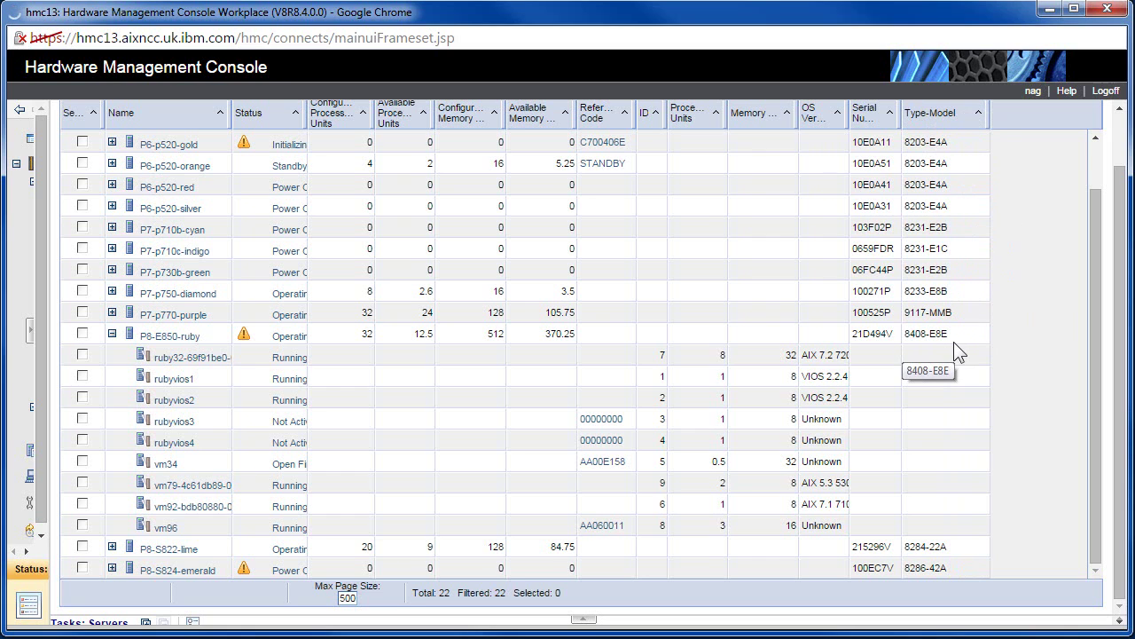
drag(901, 116, 1025, 118)
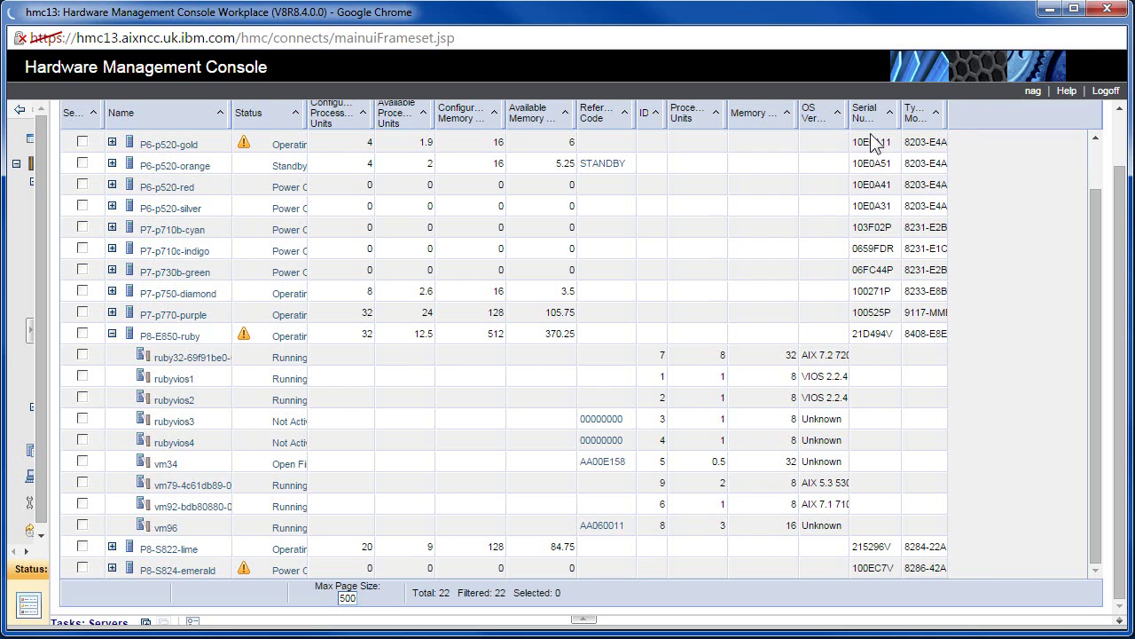
drag(843, 117, 887, 113)
Expand the servers P6-p520-bronze and P6-p520-gold to examine their partitions, and collapse P6-p520-gold
scroll(364, 177, up, 3)
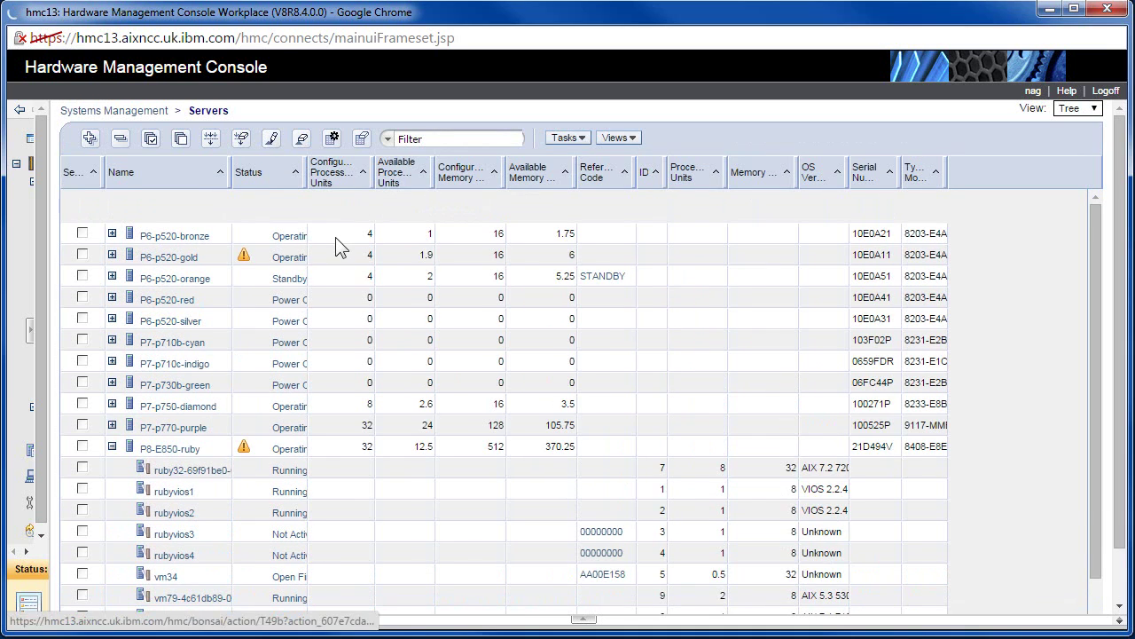
scroll(336, 238, down, 1)
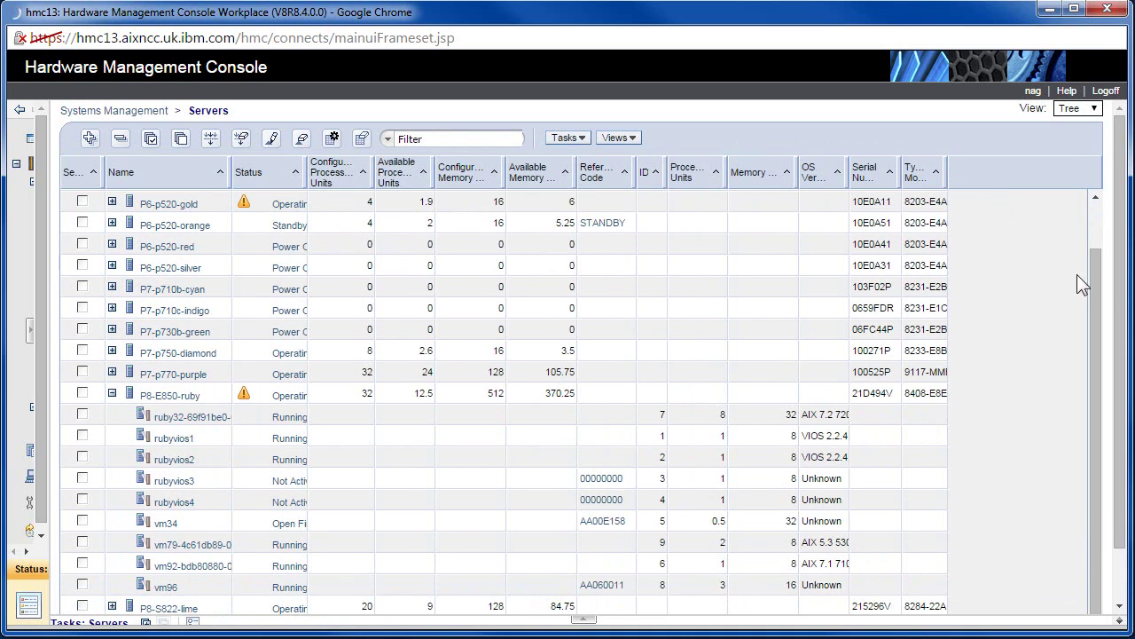
scroll(1098, 279, up, 1)
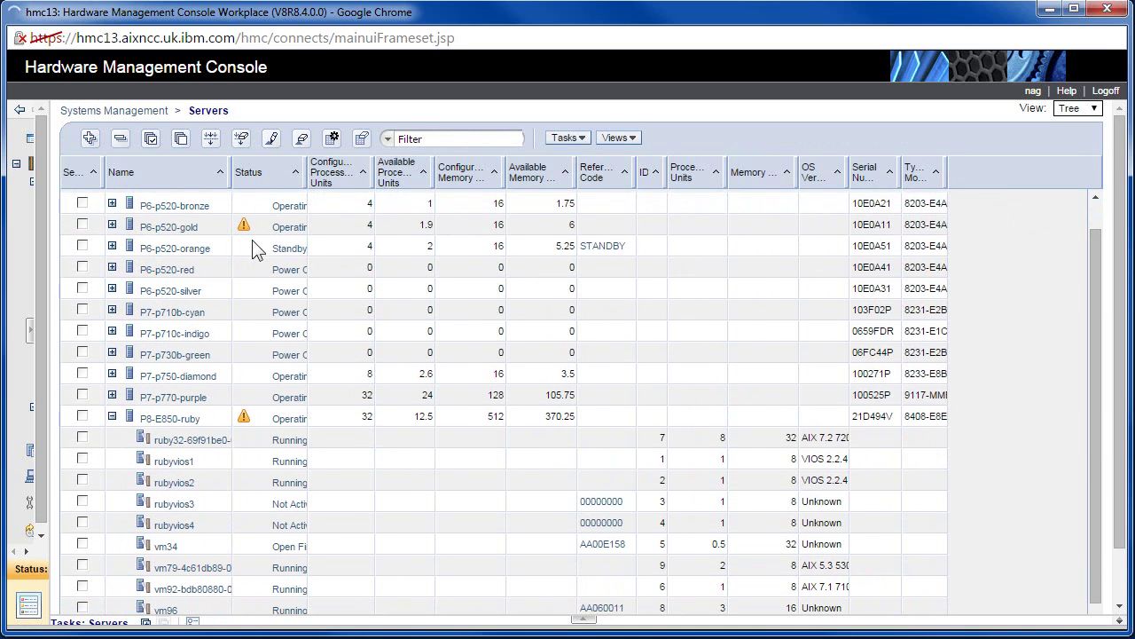
click(113, 204)
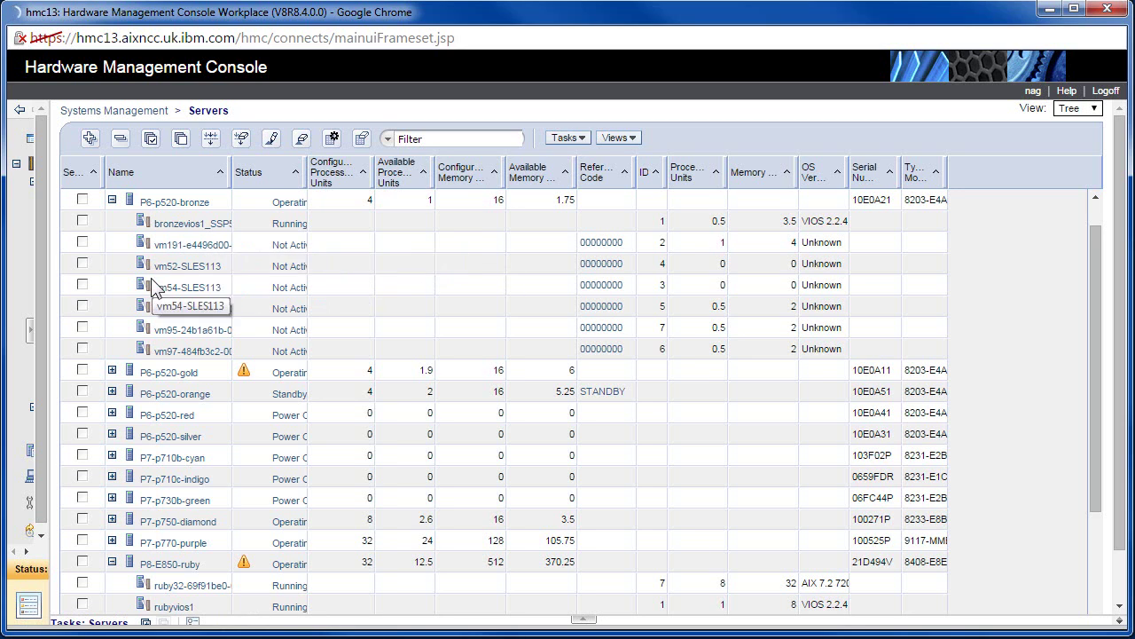
click(113, 371)
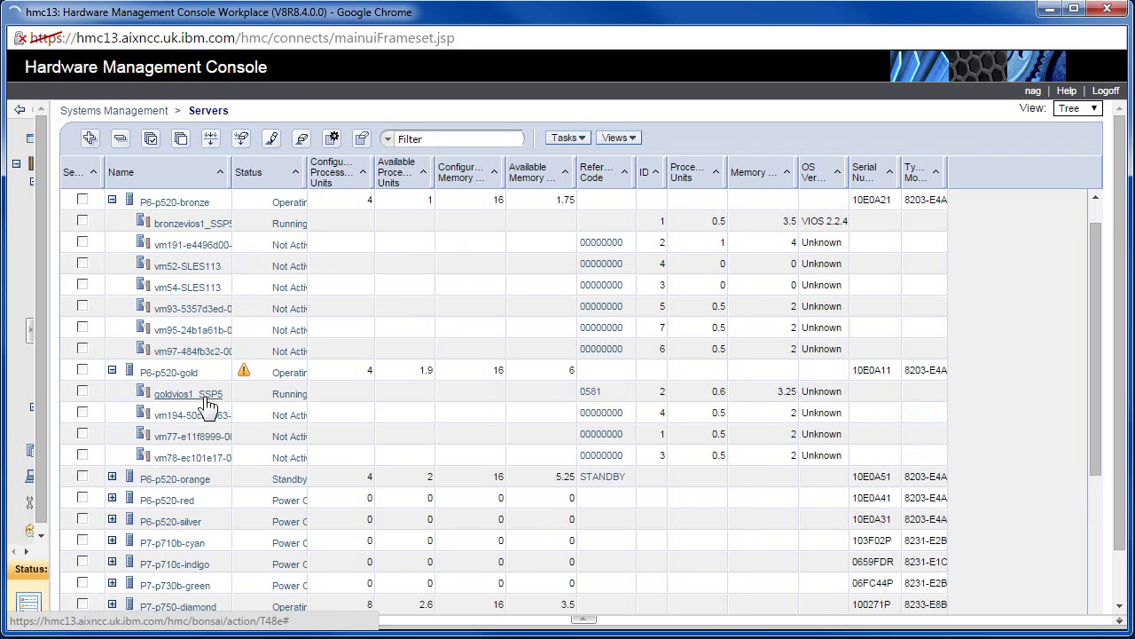
click(113, 372)
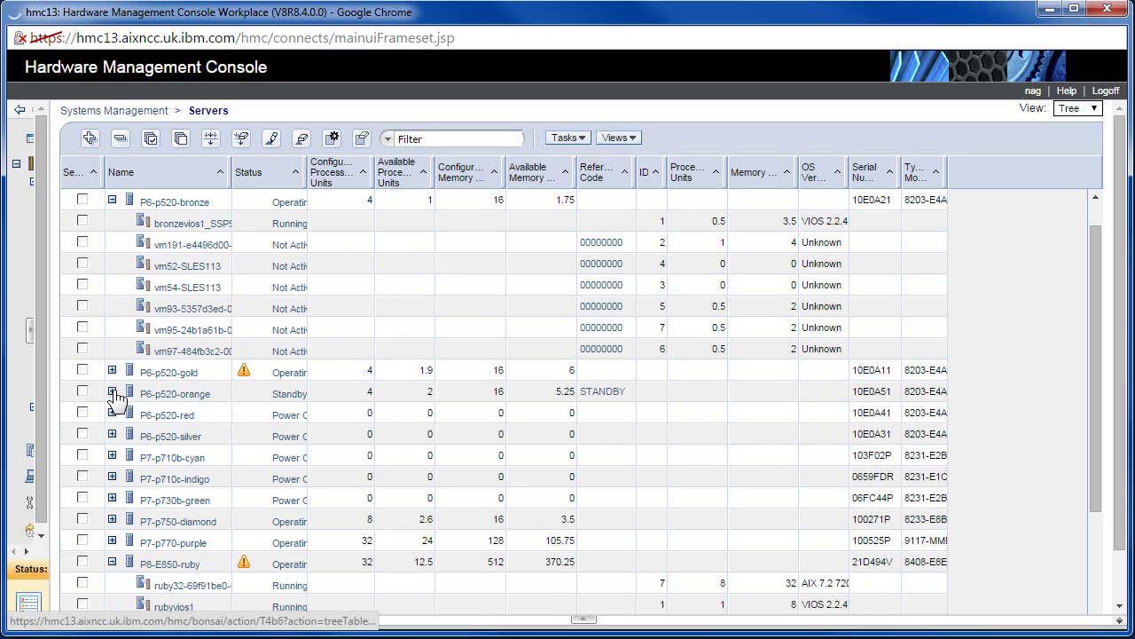
Expand P6-p520-orange to examine its partitions, and collapse all servers in the table
click(113, 391)
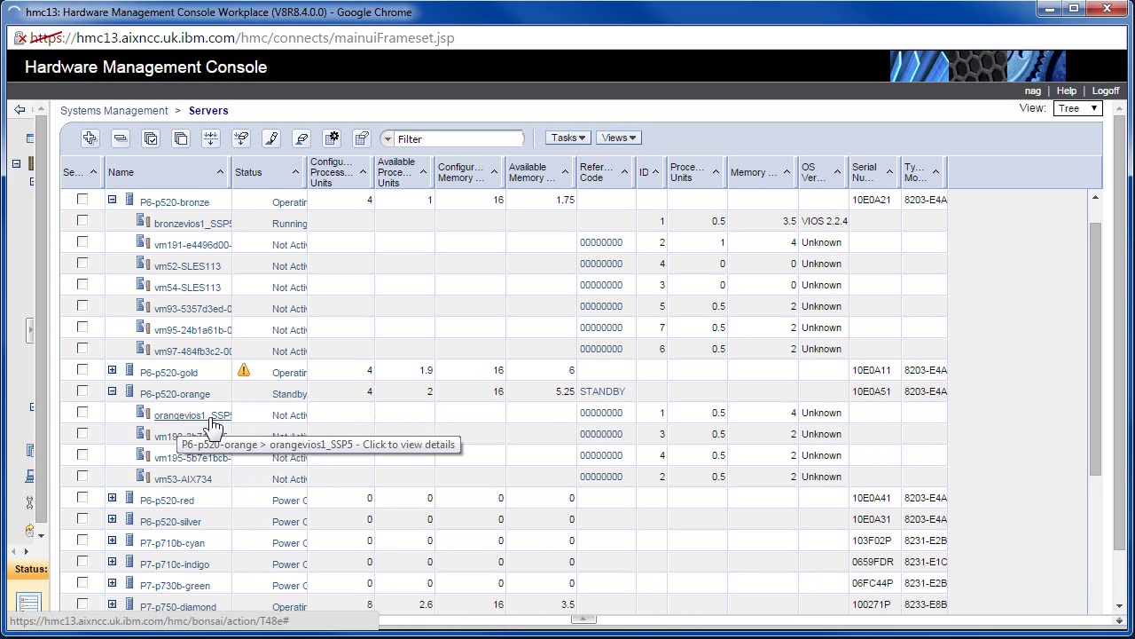
click(189, 423)
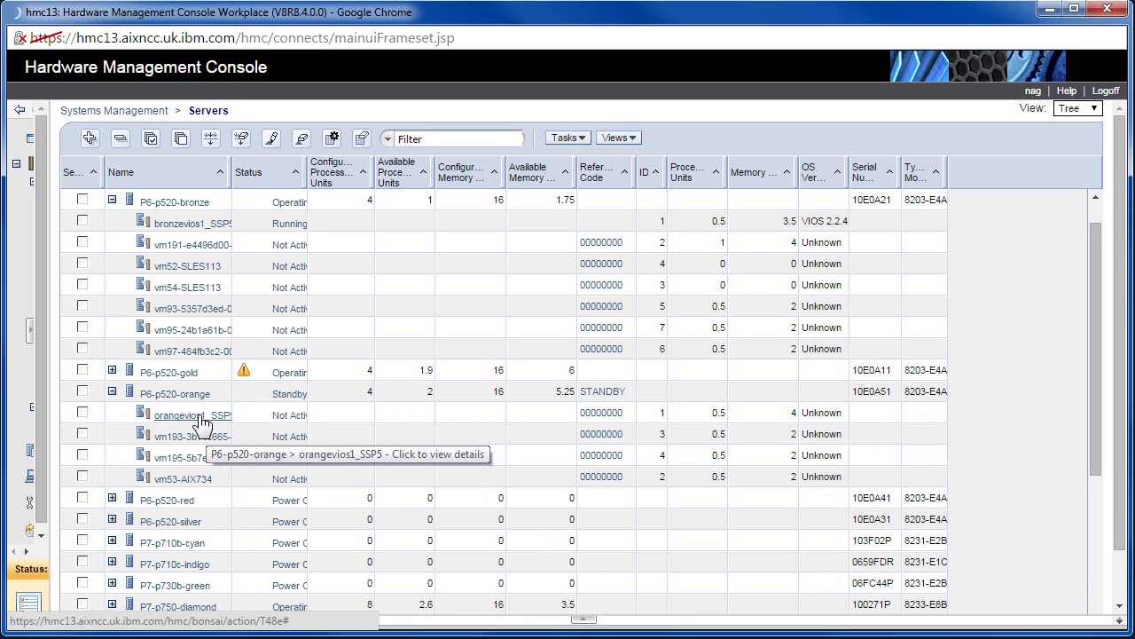
click(216, 478)
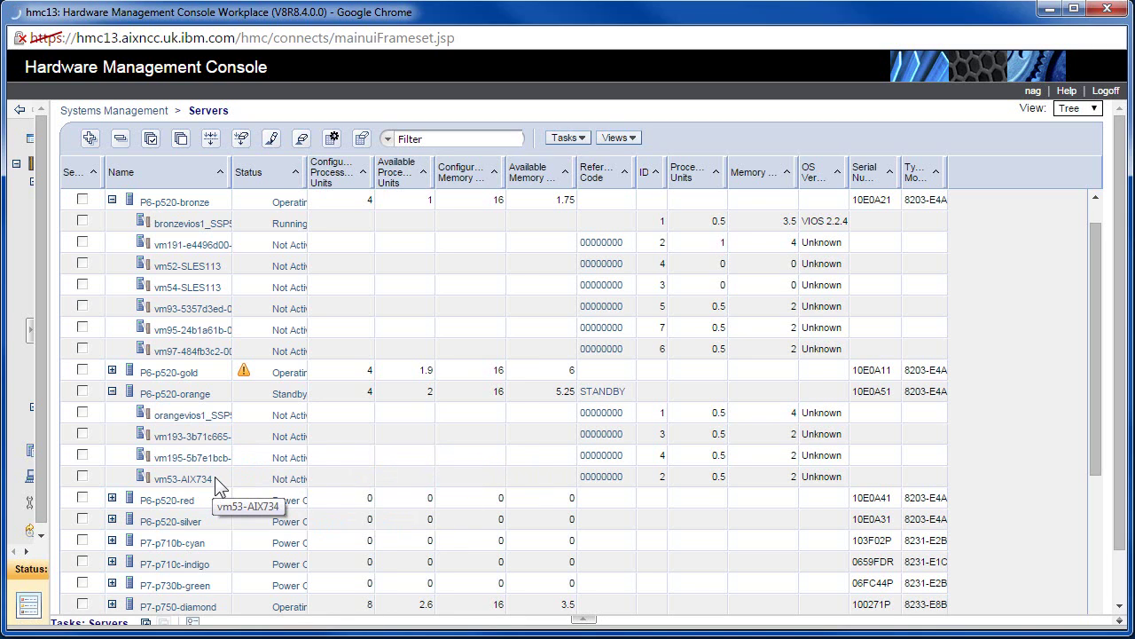
click(215, 420)
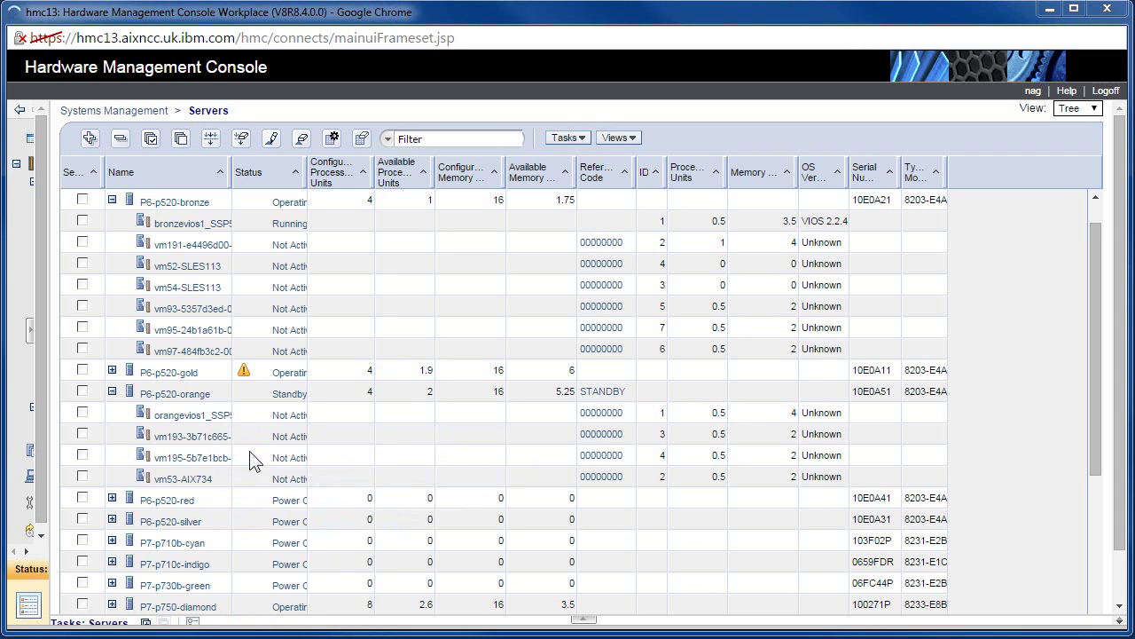
click(120, 140)
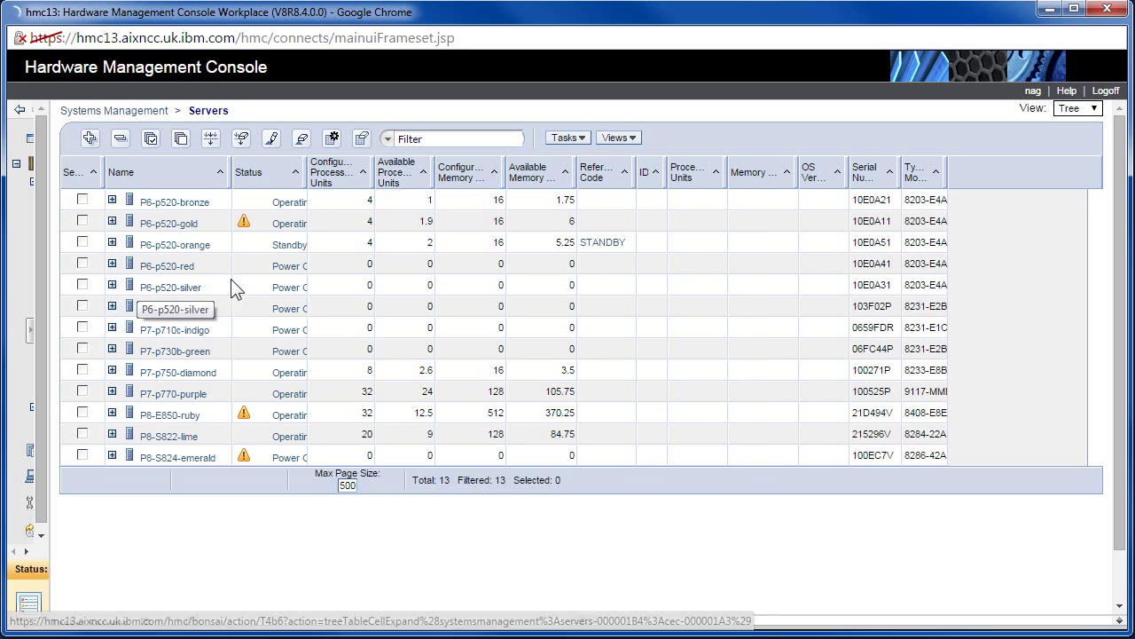
Open the properties of the server P8-E850-ruby and examine its general, processor and memory details
click(84, 413)
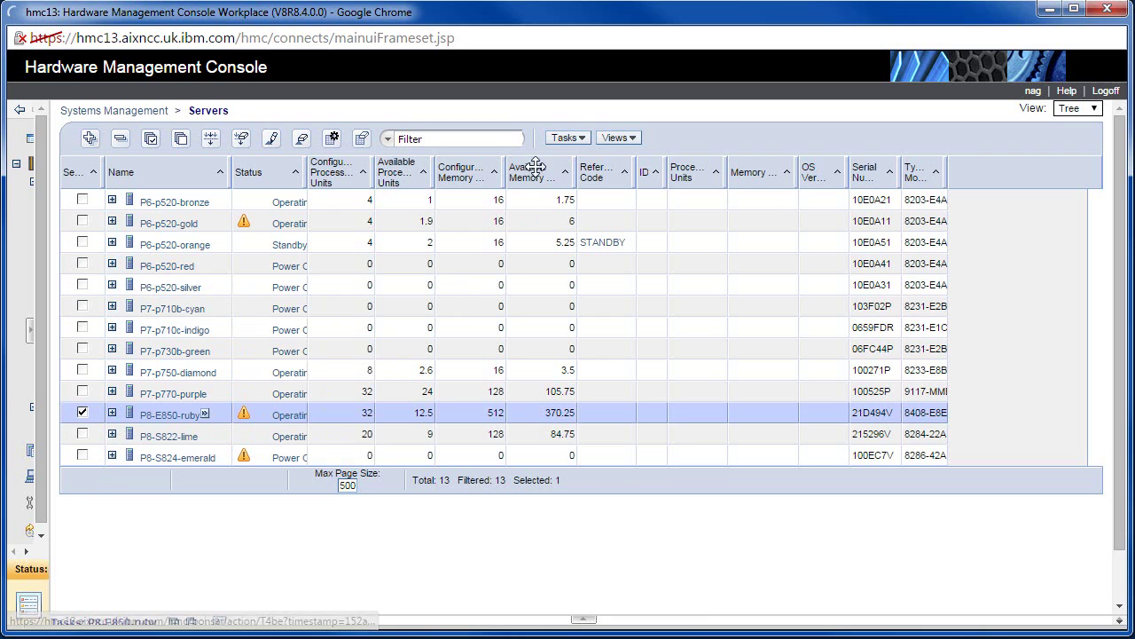
click(572, 137)
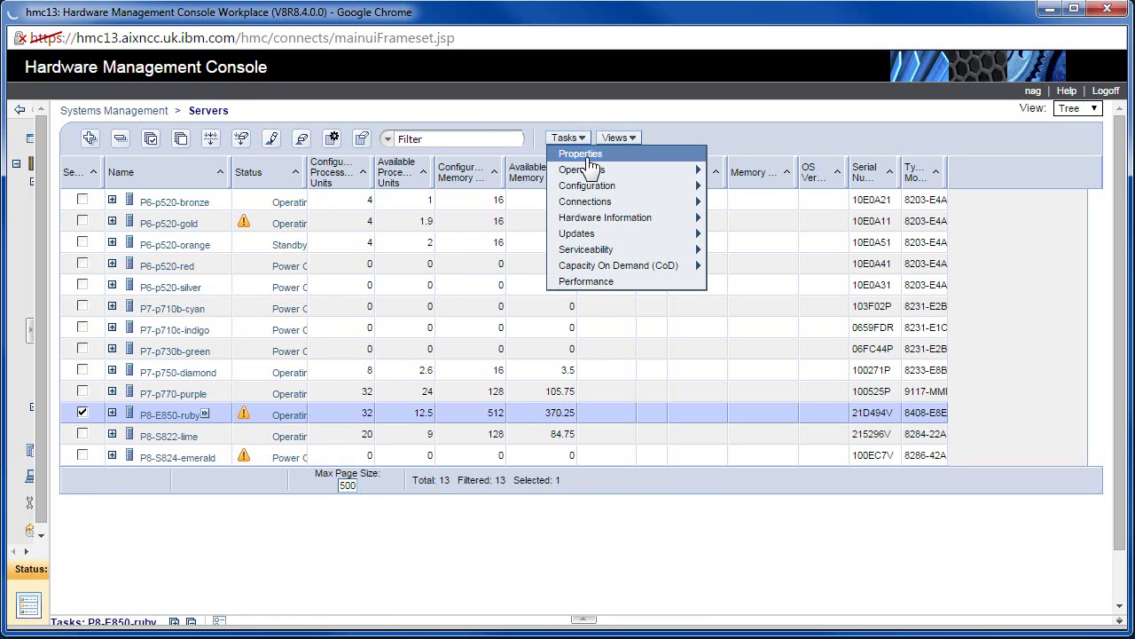
click(581, 155)
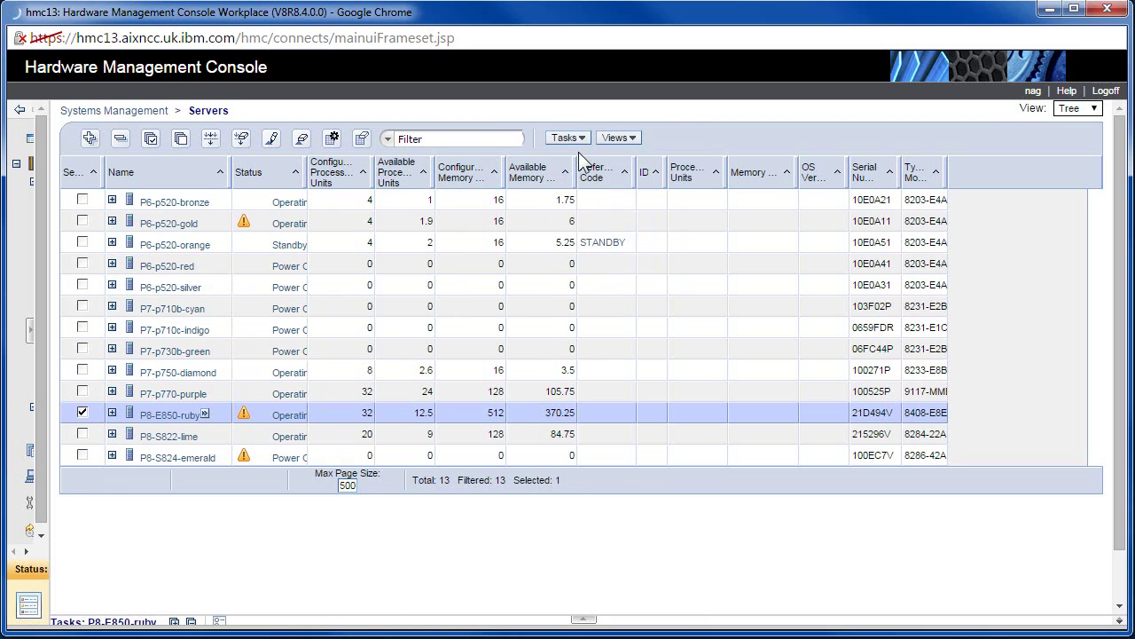
drag(239, 166, 385, 118)
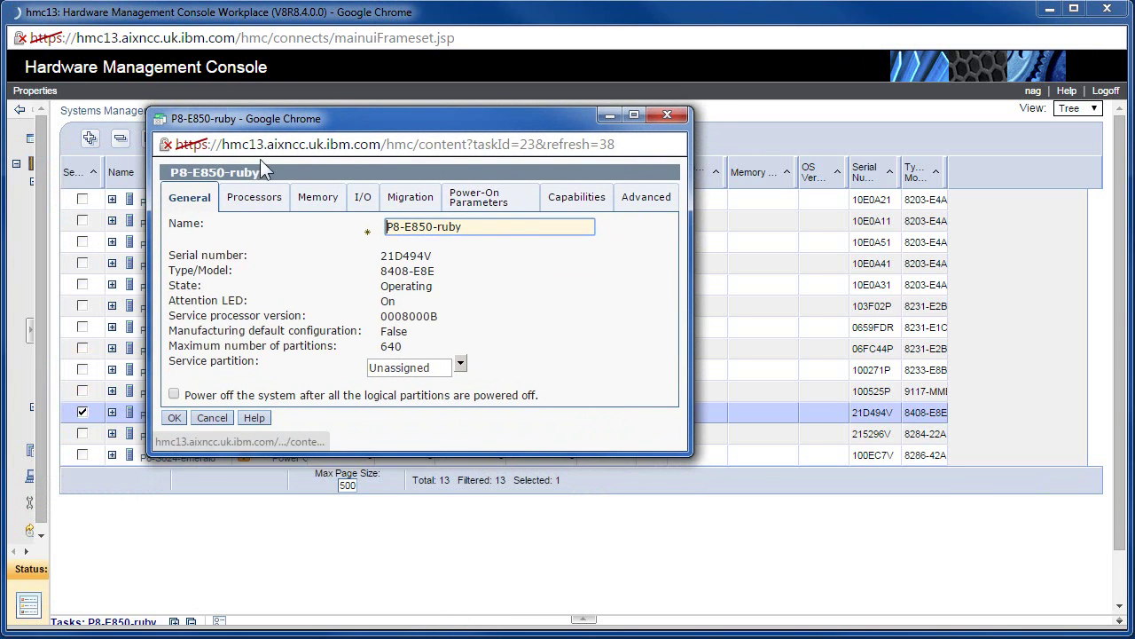
drag(275, 113, 231, 41)
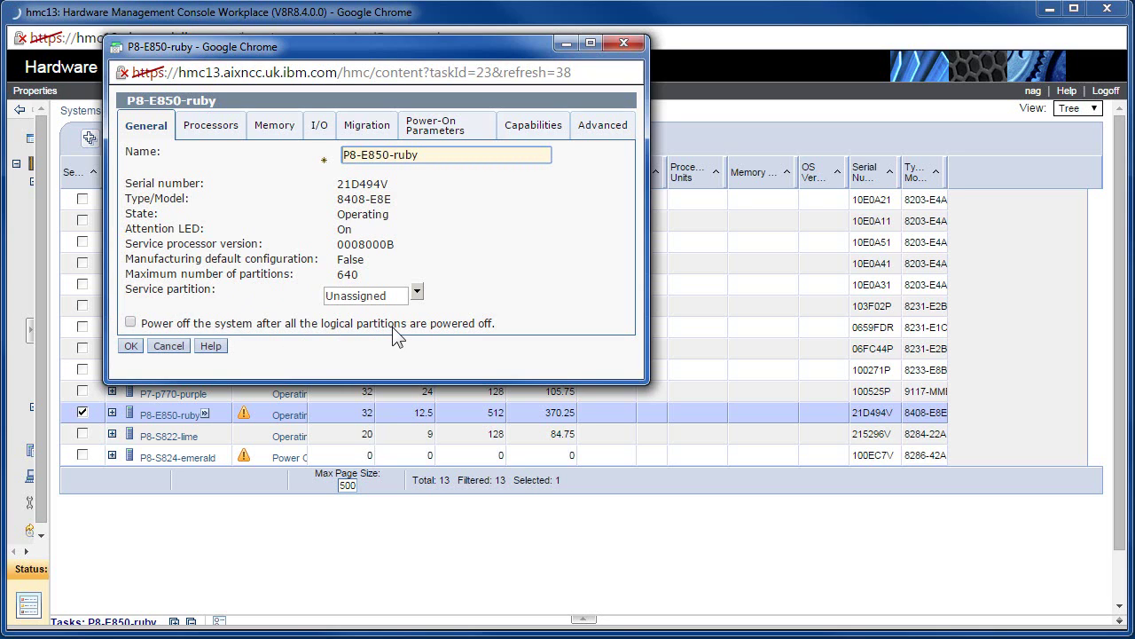
click(215, 128)
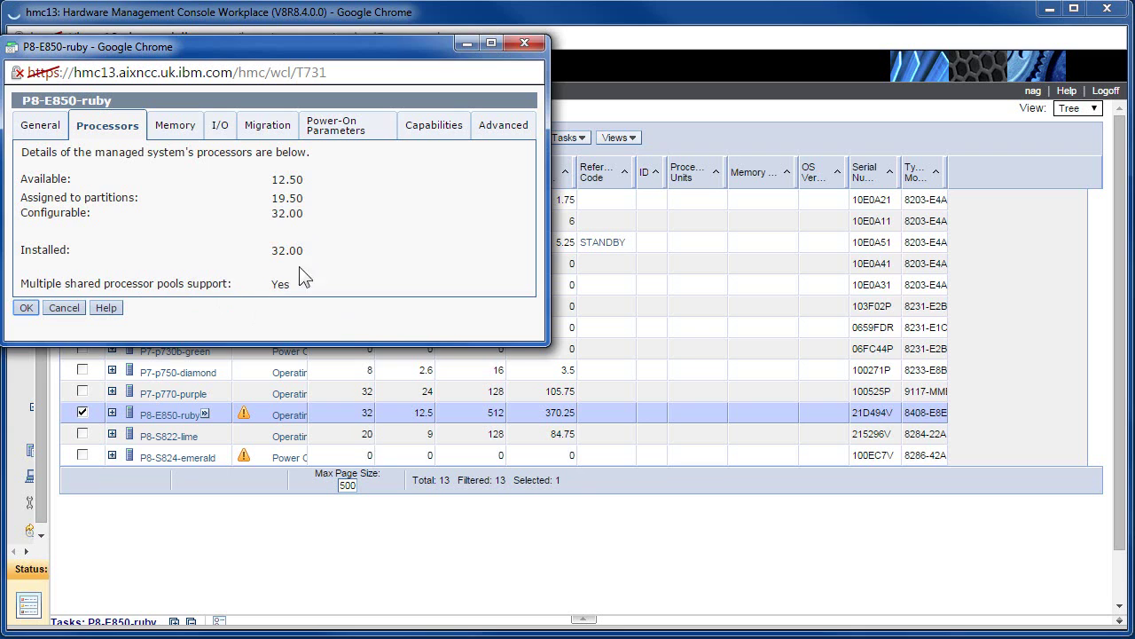
click(174, 128)
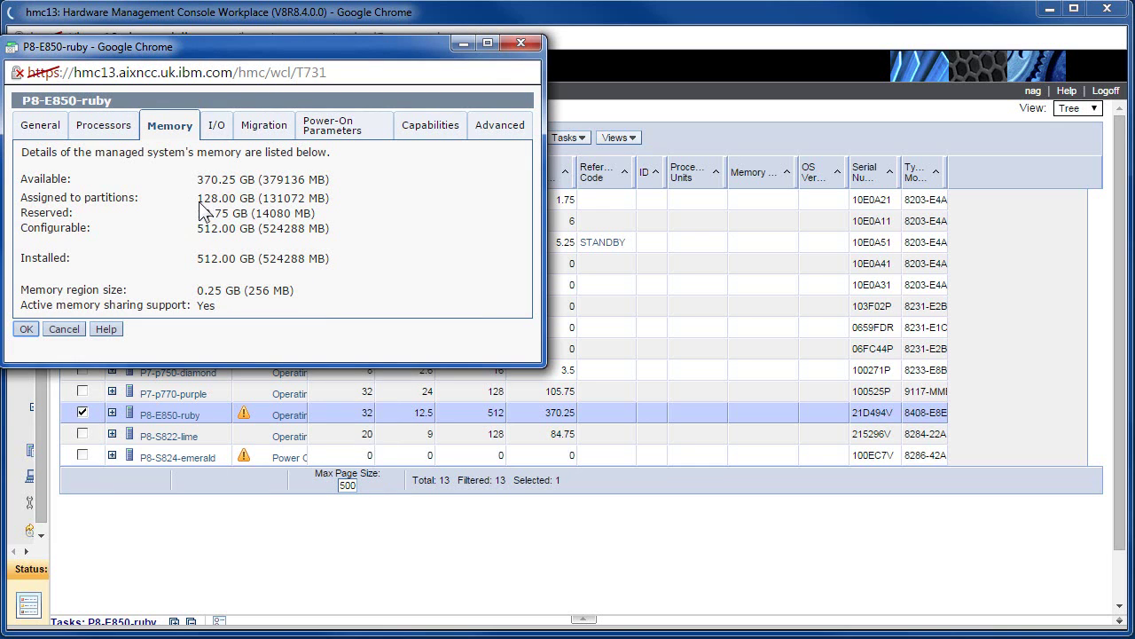
Examine the physical I/O slots of P8-E850-ruby, including their adapters, owners and empty slots
click(217, 125)
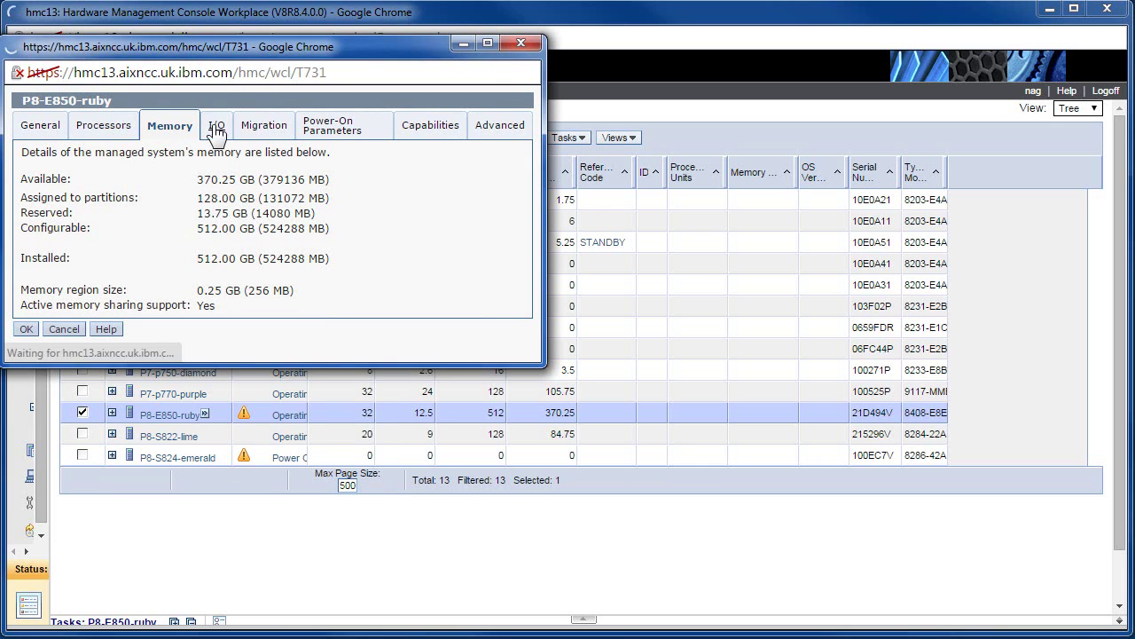
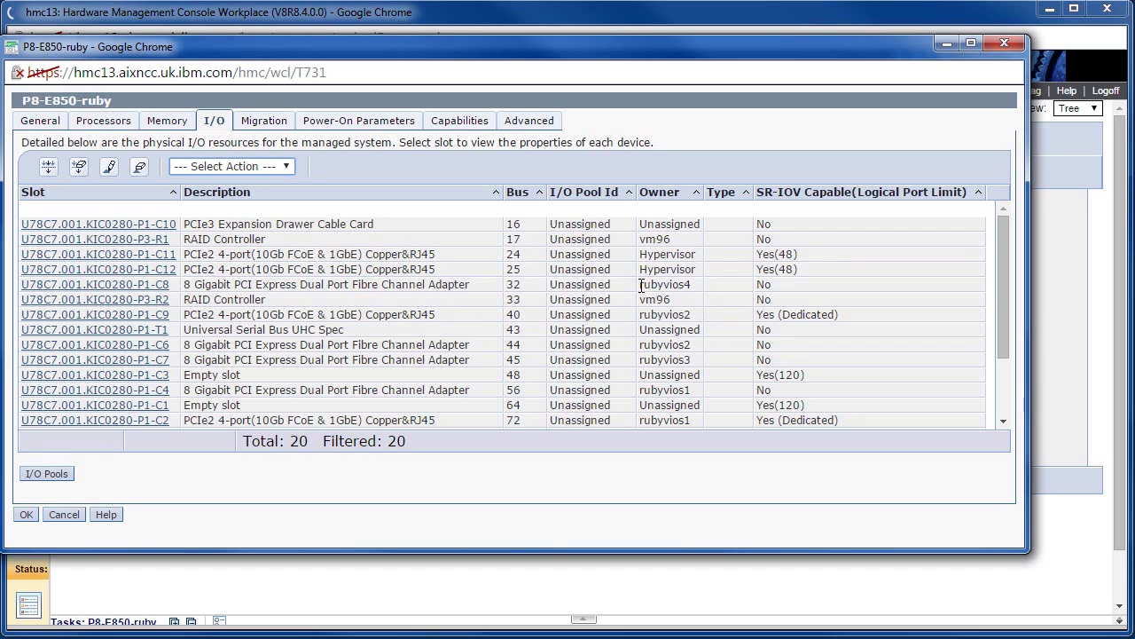
drag(642, 284, 697, 284)
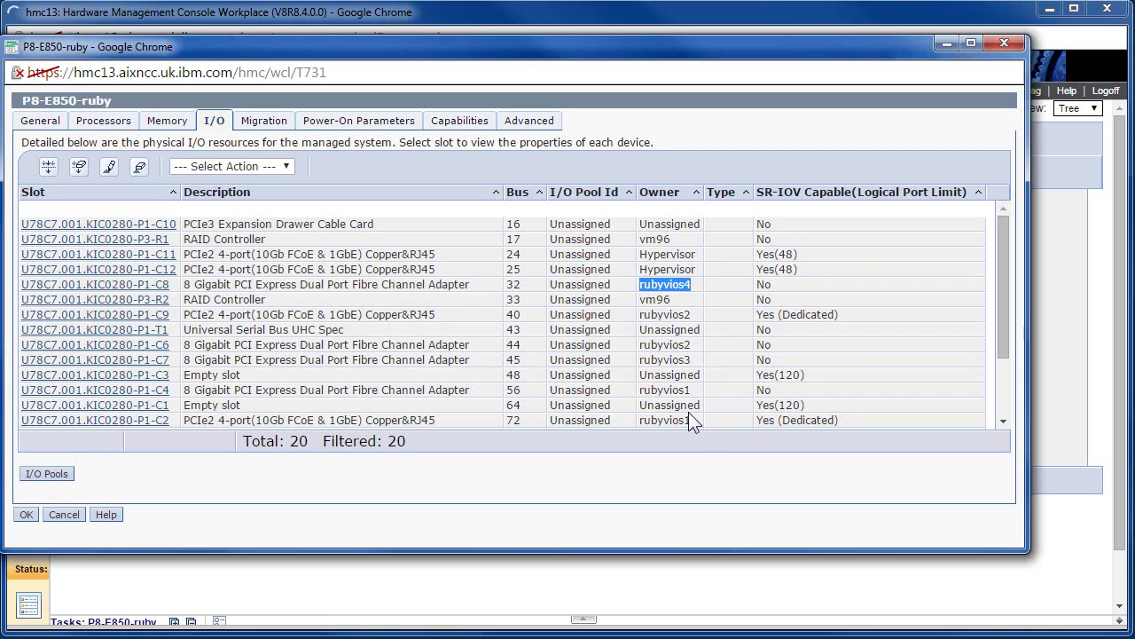
drag(675, 299, 639, 299)
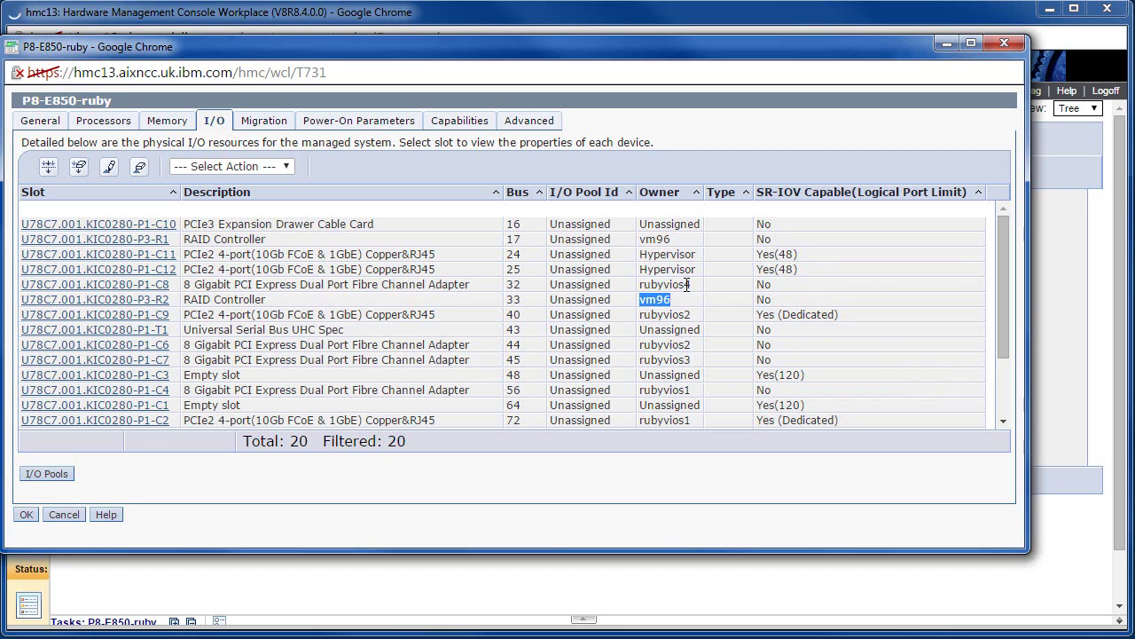
drag(697, 271, 185, 266)
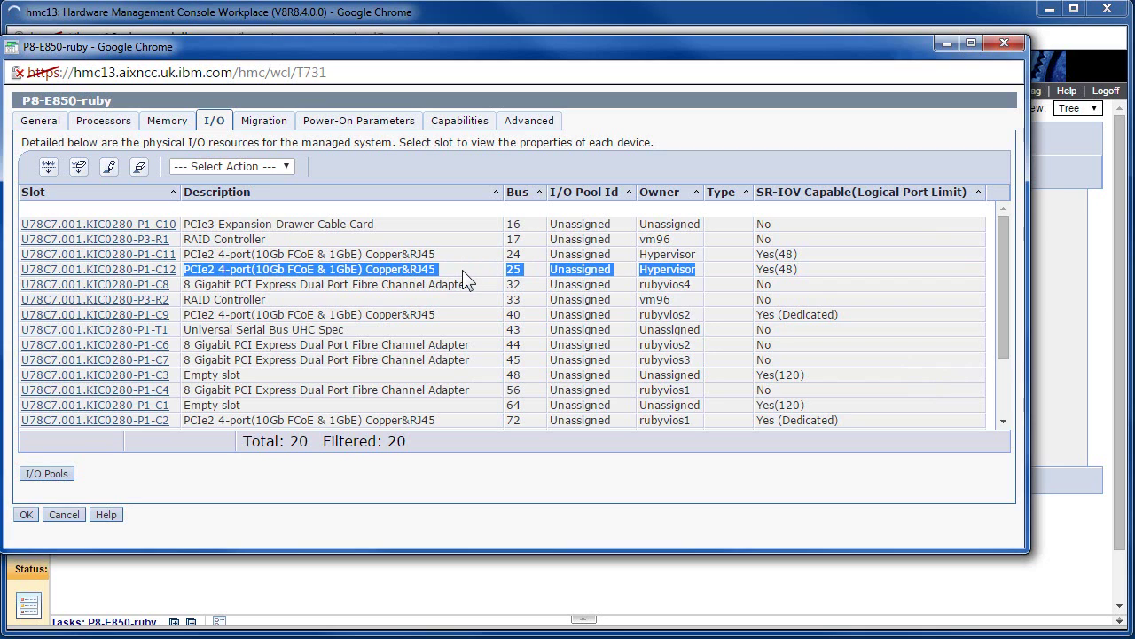
drag(246, 403, 27, 405)
drag(242, 375, 183, 374)
drag(1007, 341, 1009, 417)
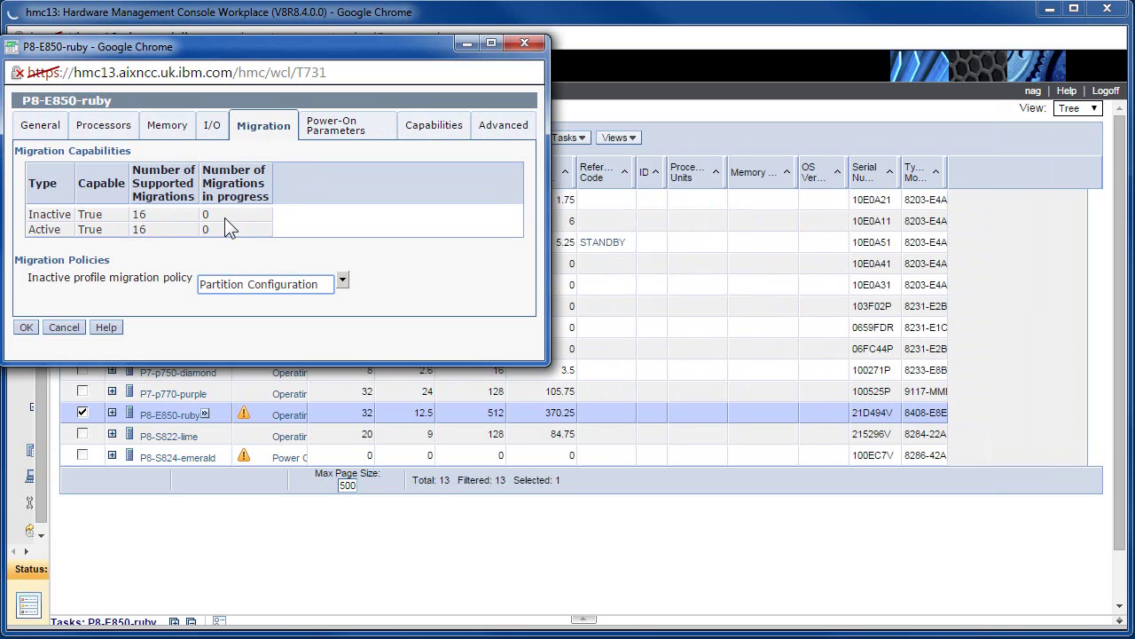
Examine the power-on parameters and the capabilities of P8-E850-ruby, including Active Partition Mobility and PowerVM Partition Simplified Remote Restart
click(334, 134)
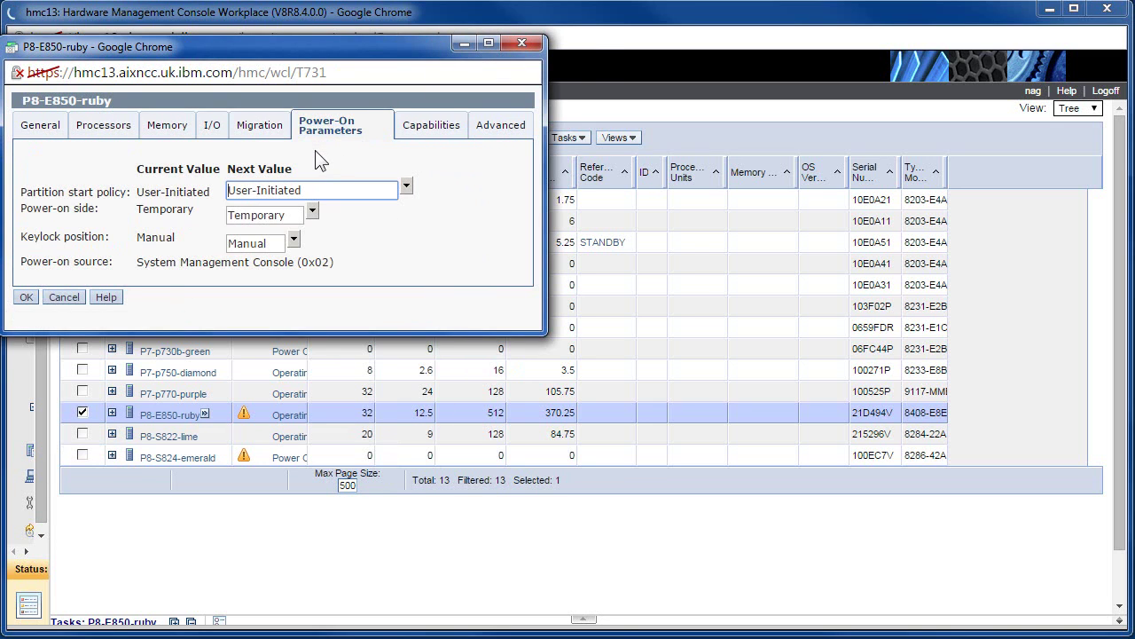
click(432, 131)
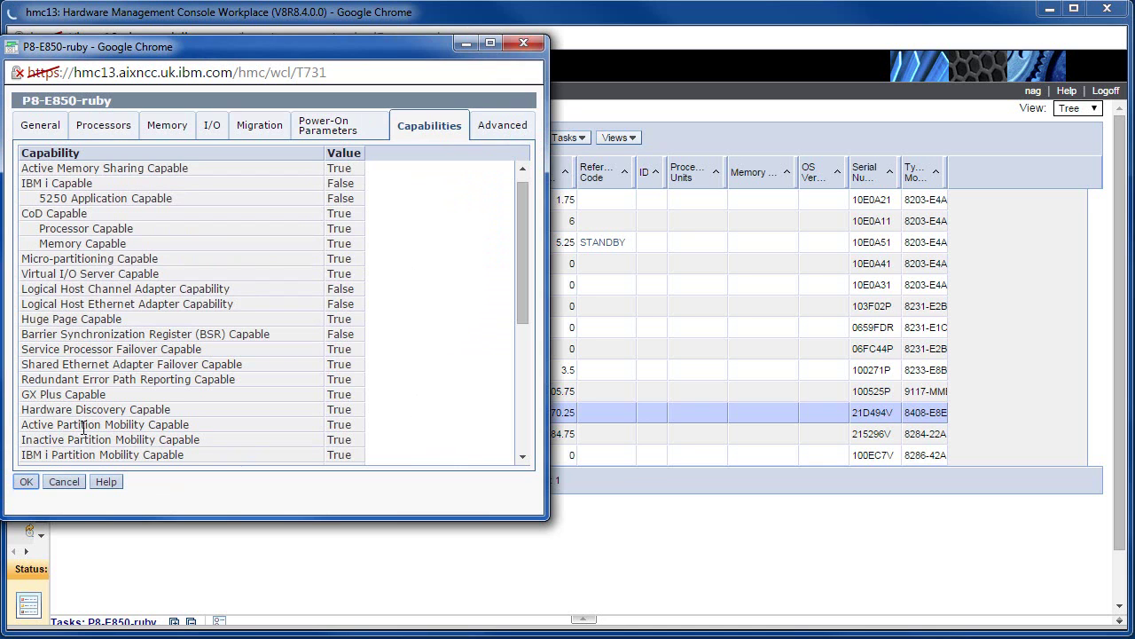
drag(78, 427, 208, 429)
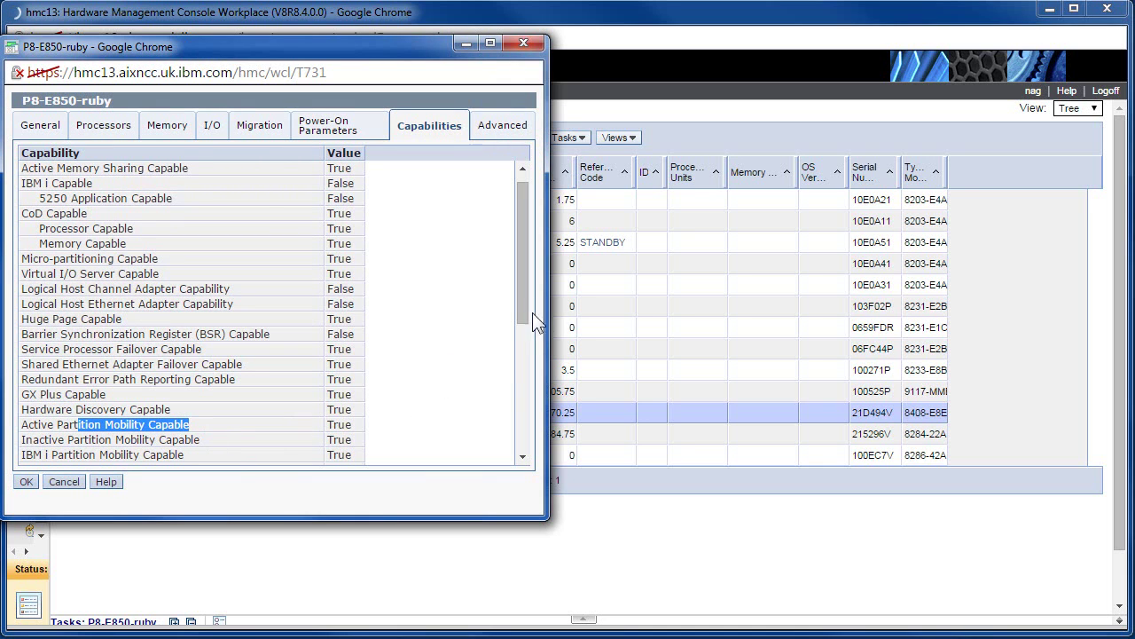
drag(521, 324, 520, 468)
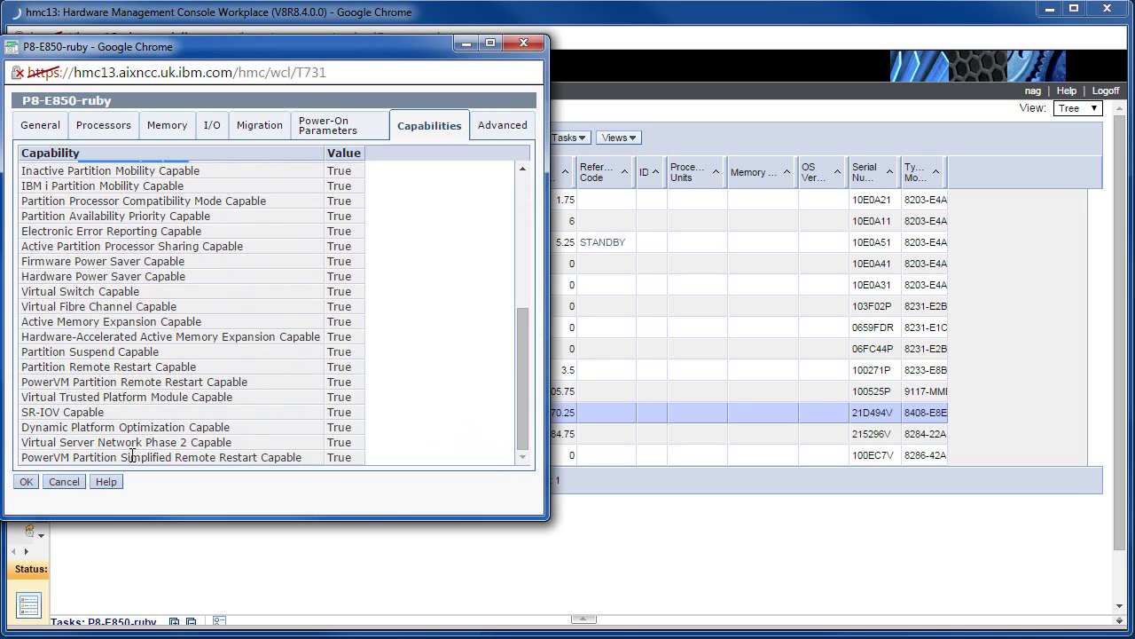
drag(119, 457, 259, 457)
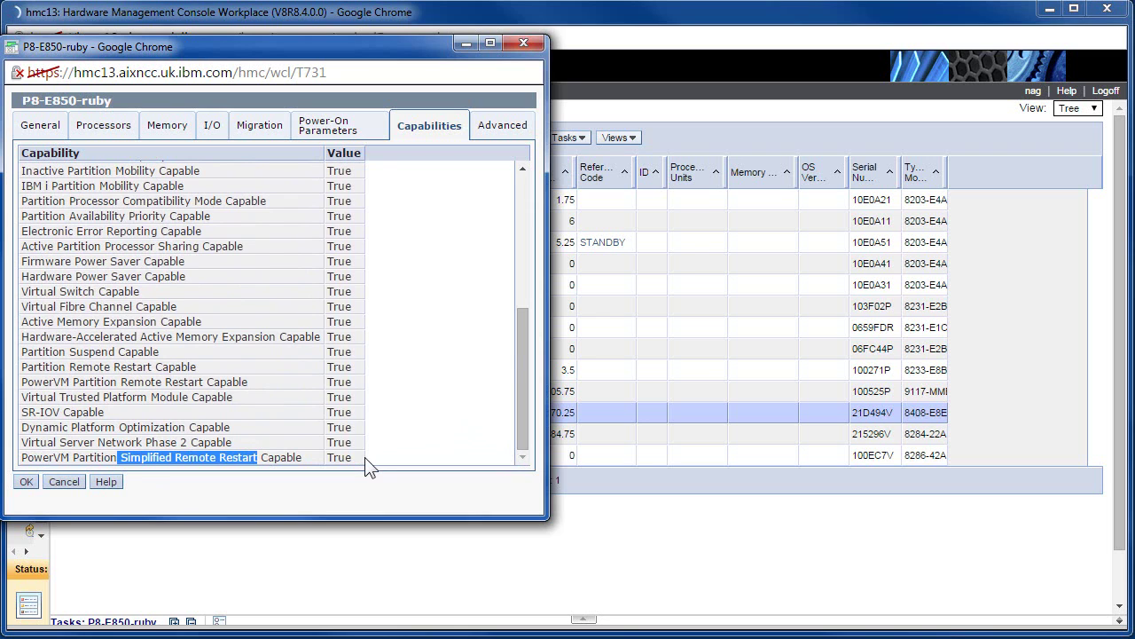
Examine the advanced settings of P8-E850-ruby and the choices for displaying them, and close the properties without saving
click(499, 128)
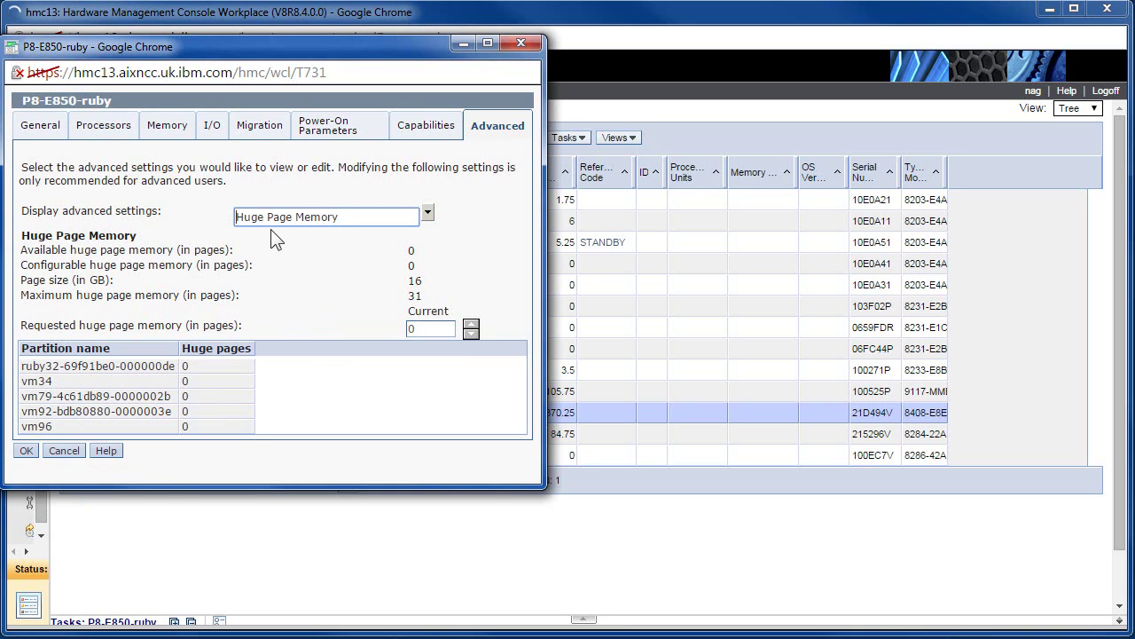
click(428, 213)
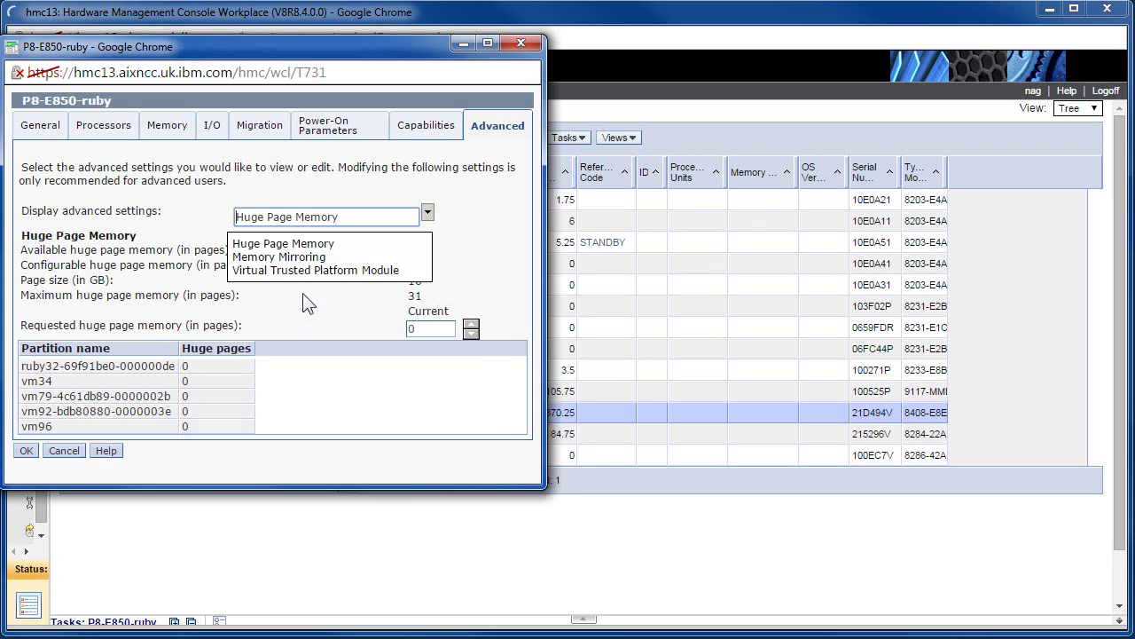
click(321, 300)
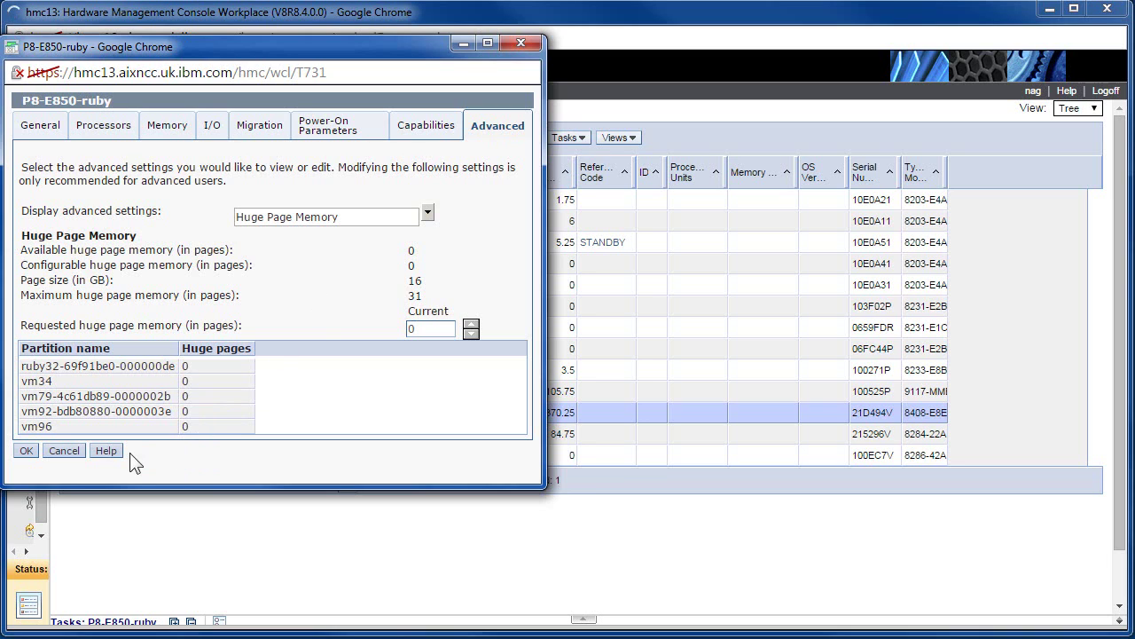
click(70, 447)
Examine the operations tasks available for P8-E850-ruby, including the utilization data options
click(565, 139)
mouse_move(586, 173)
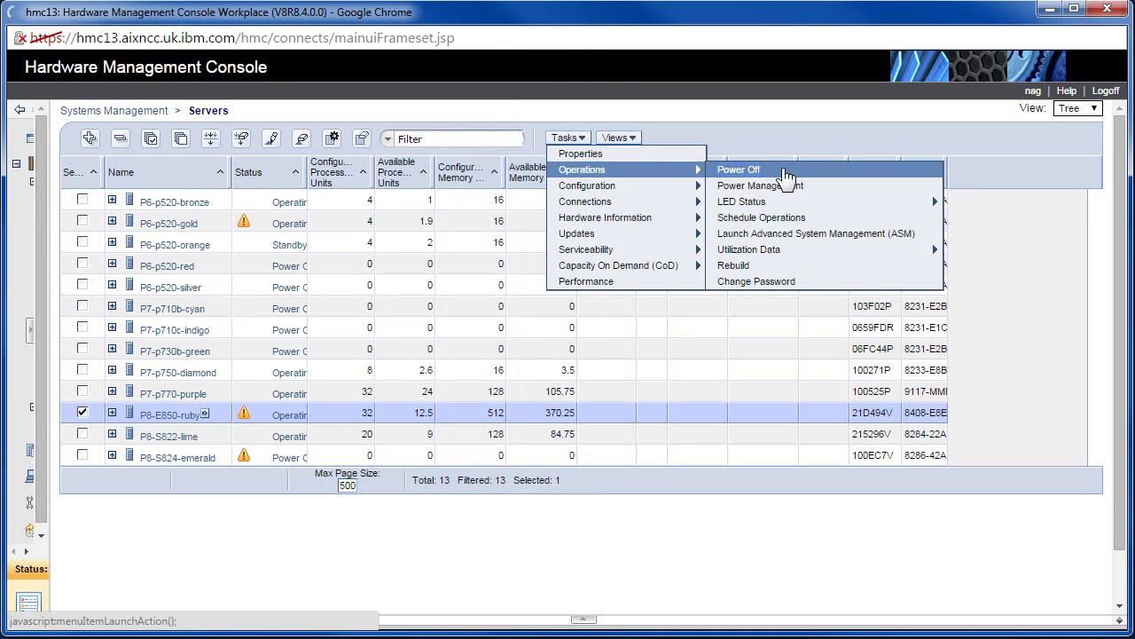
mouse_move(753, 211)
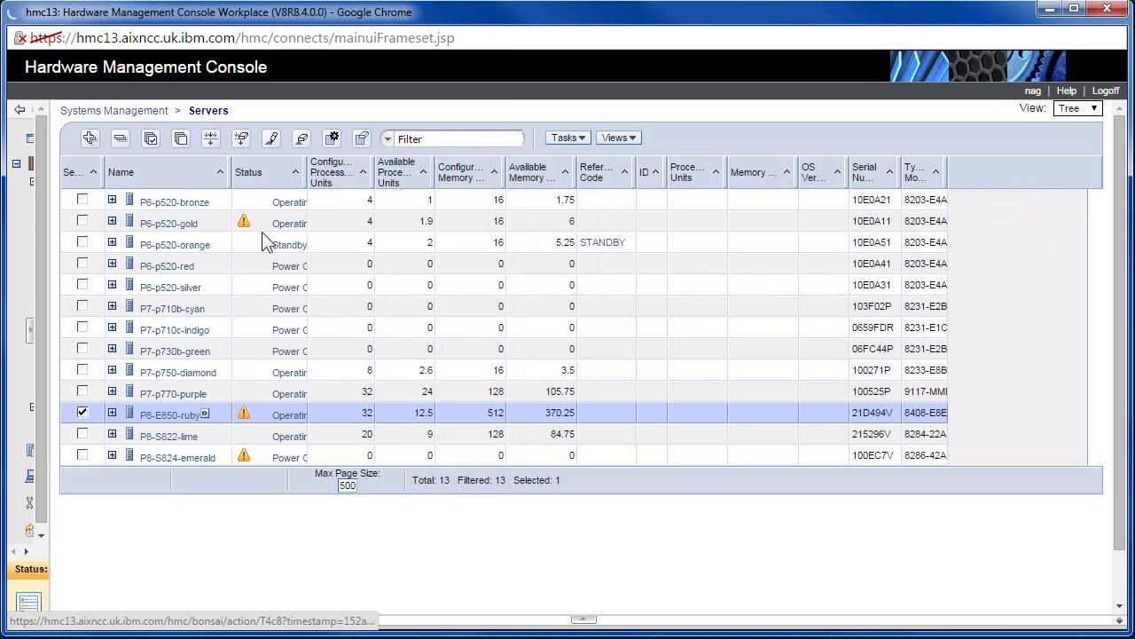
click(582, 138)
mouse_move(621, 170)
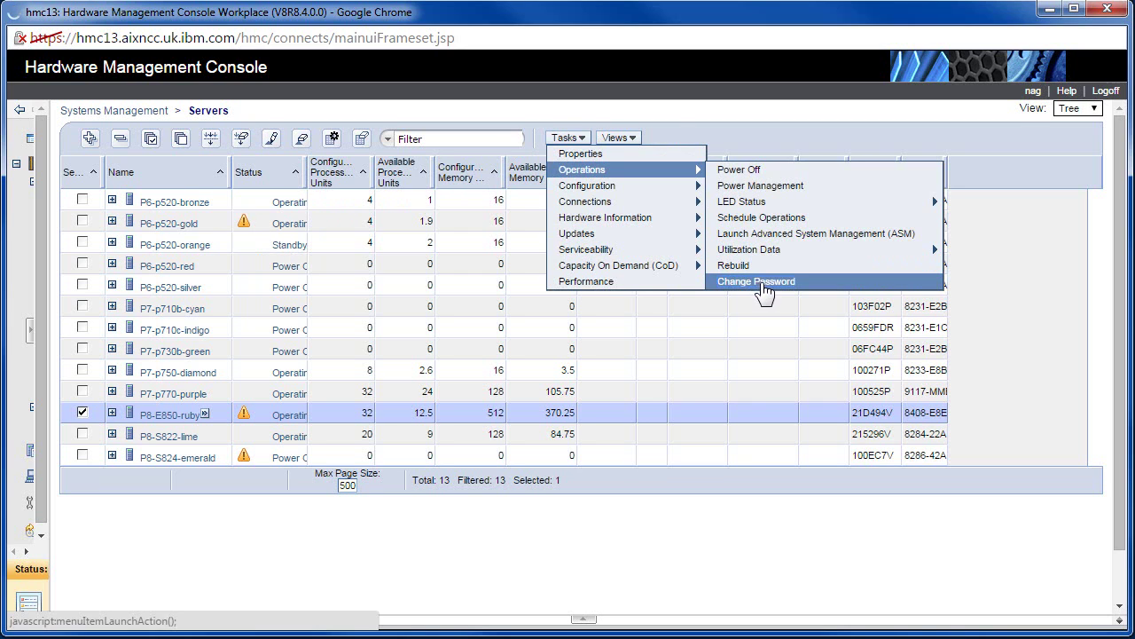
mouse_move(752, 253)
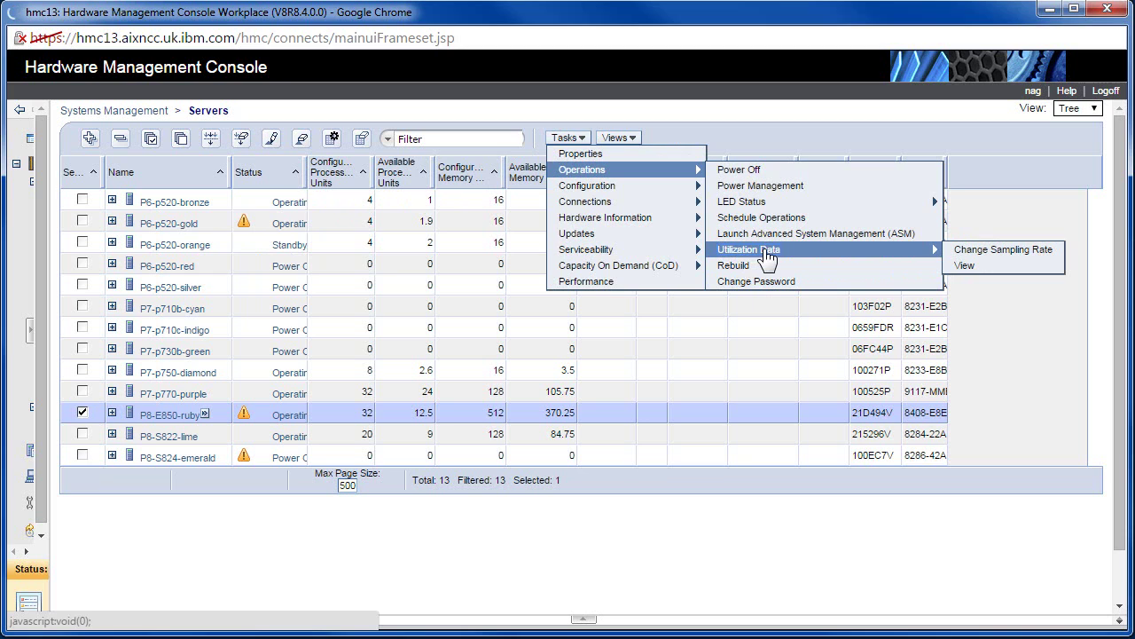
Examine the configuration tasks available for P8-E850-ruby, including partition creation and virtual resources, and glance at its connection tasks
mouse_move(662, 189)
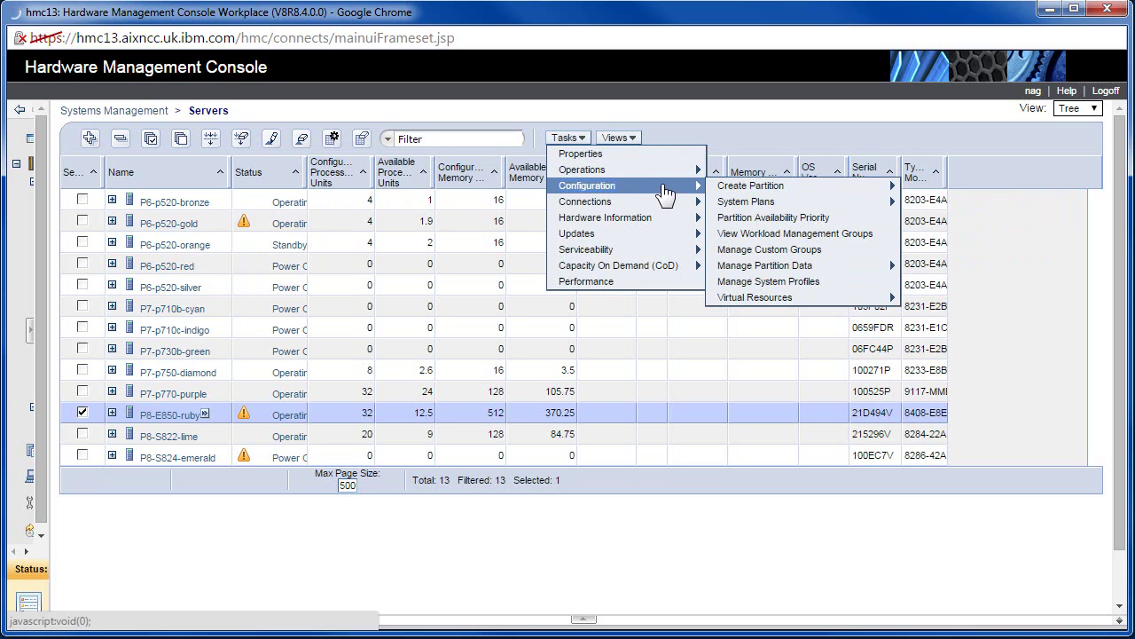
mouse_move(734, 186)
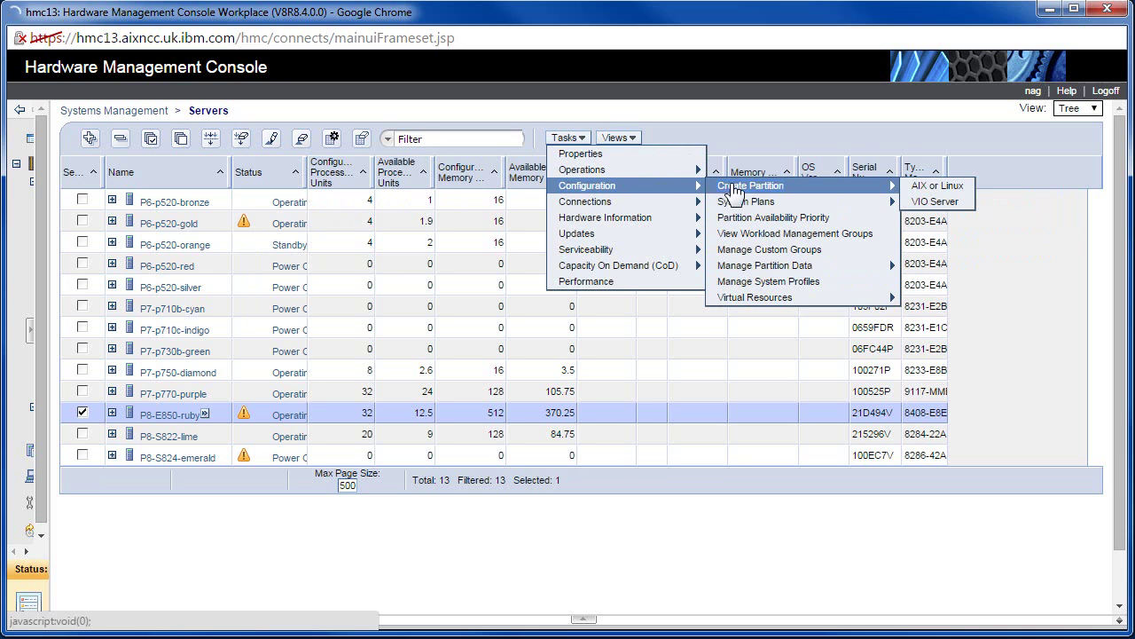
mouse_move(626, 206)
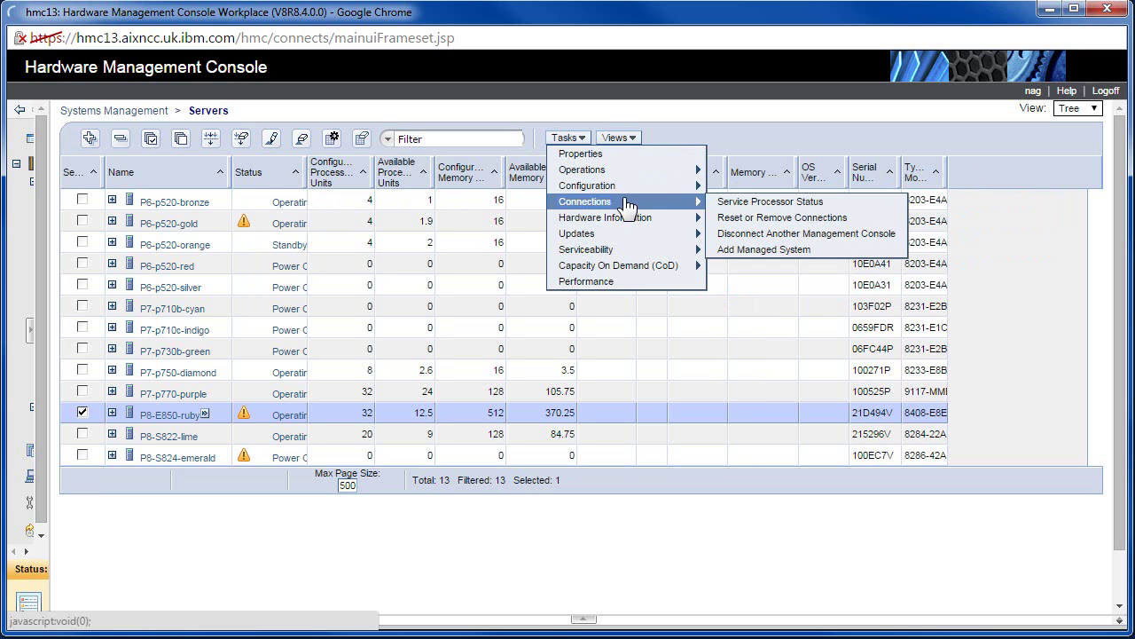
mouse_move(627, 191)
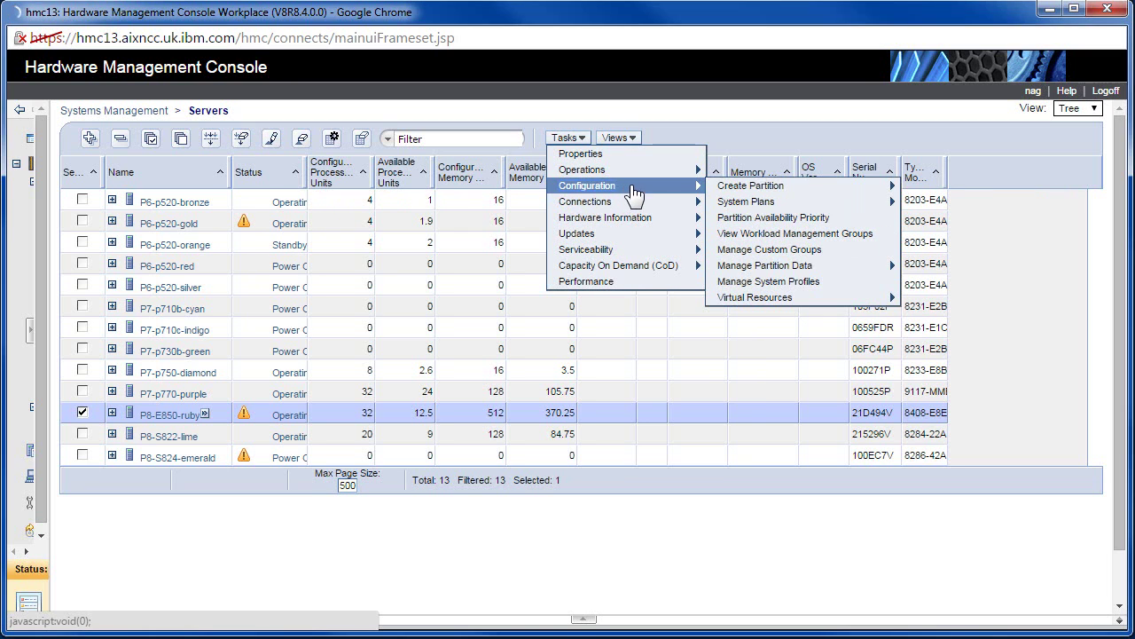
mouse_move(754, 303)
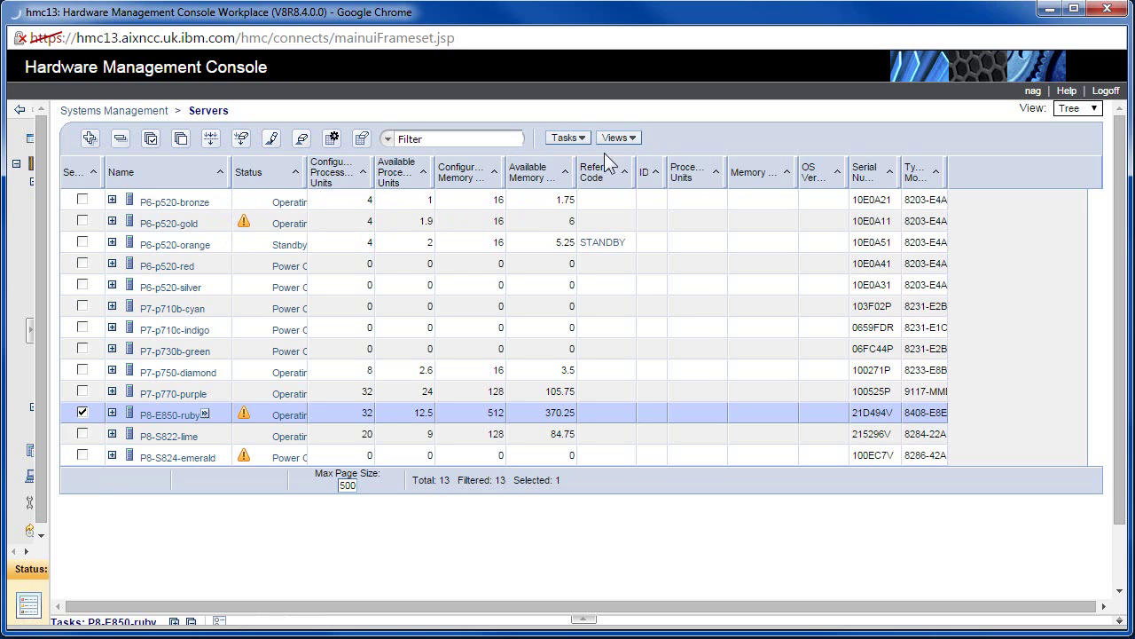
Examine the connection, hardware information and update tasks available for P8-E850-ruby, including SR-IOV End-to-End Mapping
click(581, 136)
mouse_move(672, 205)
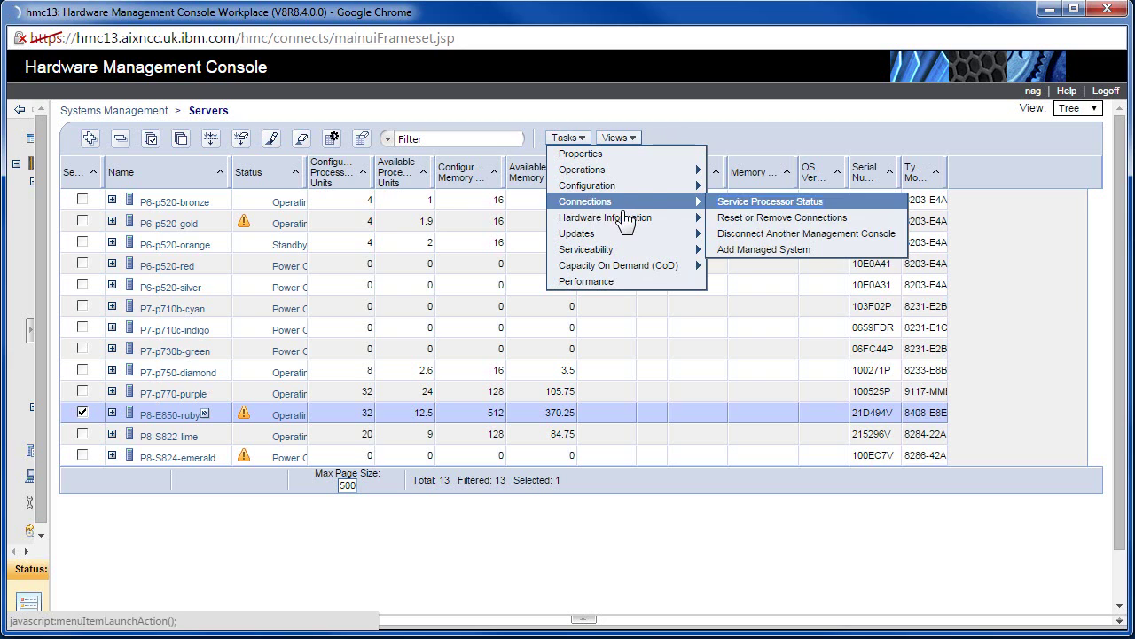
mouse_move(750, 221)
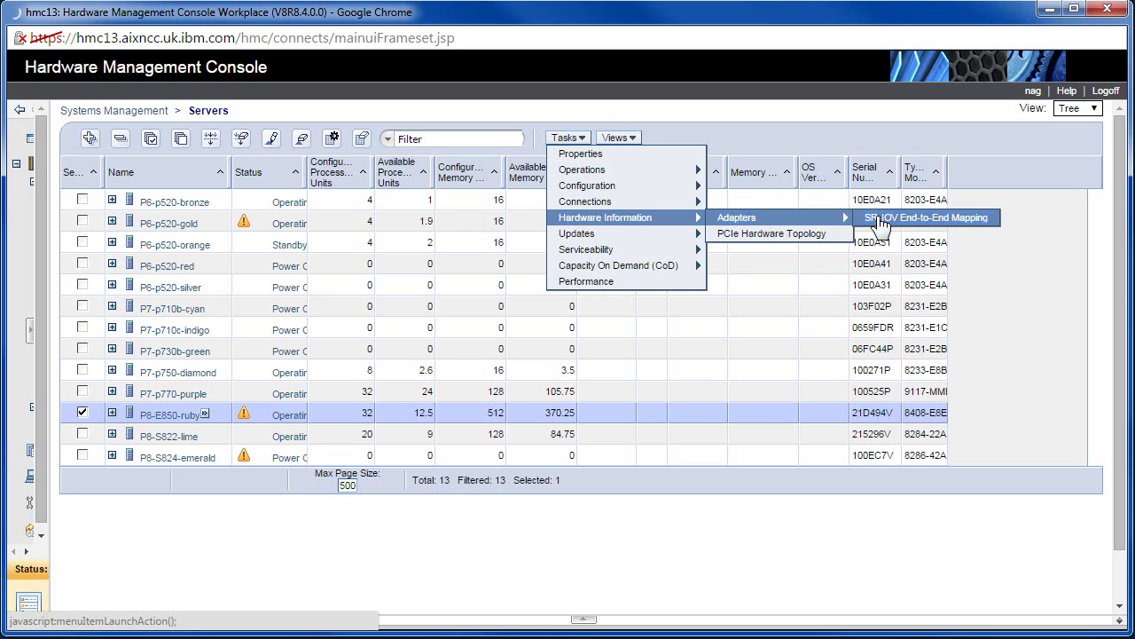
click(780, 213)
click(577, 138)
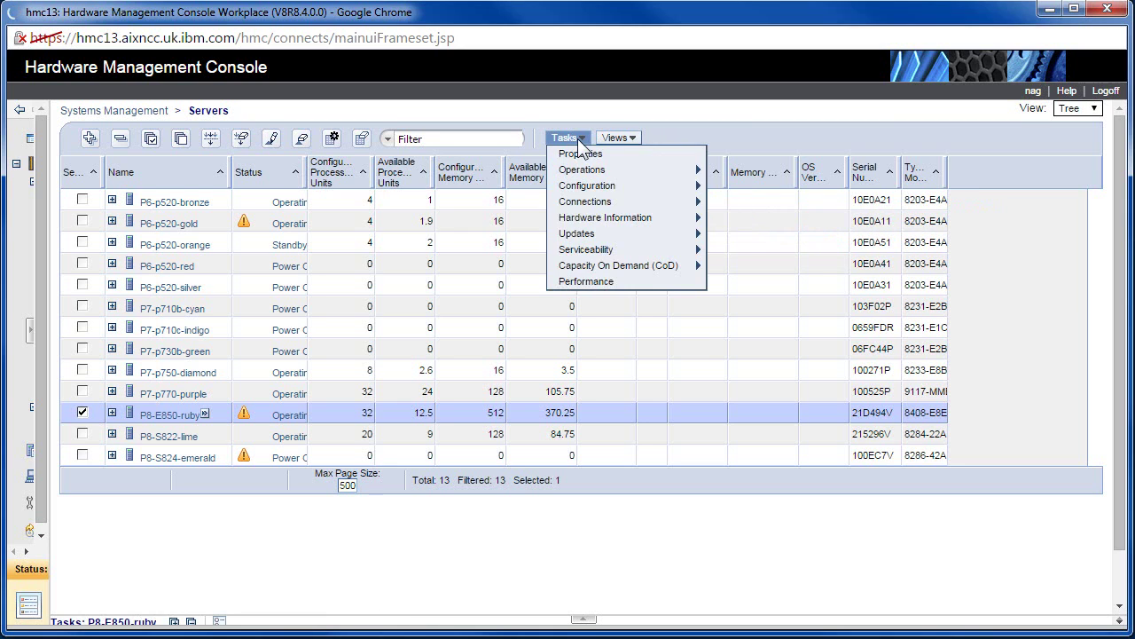
mouse_move(604, 241)
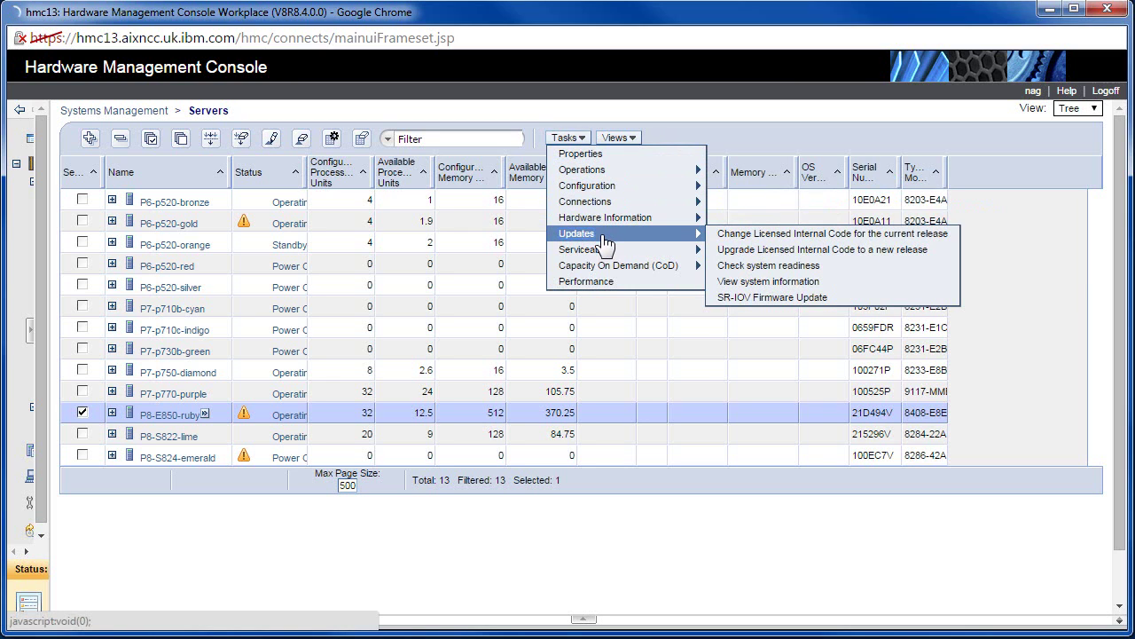
Widen the navigation area so its full tree of servers shows, and examine the serviceability tasks for P8-E850-ruby
drag(31, 329, 261, 322)
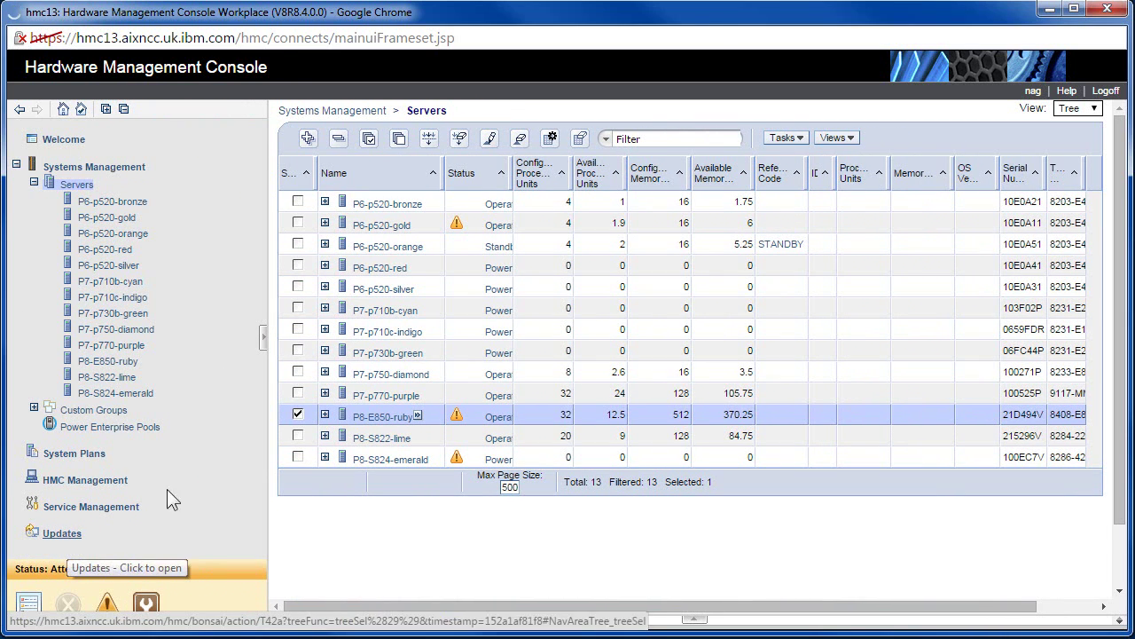
click(796, 137)
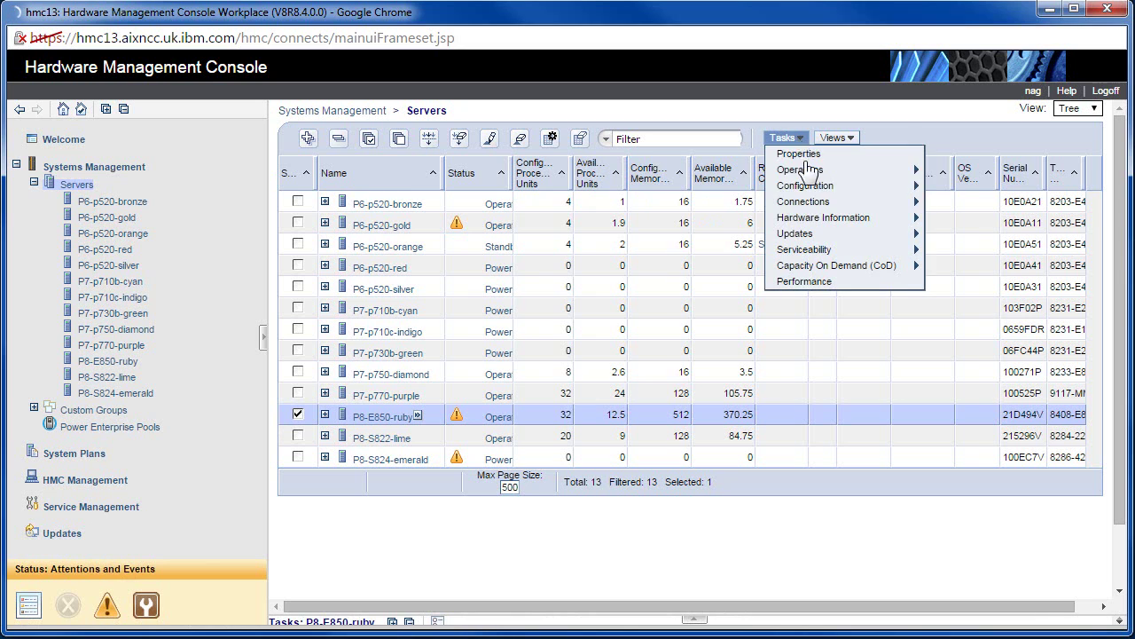
mouse_move(814, 251)
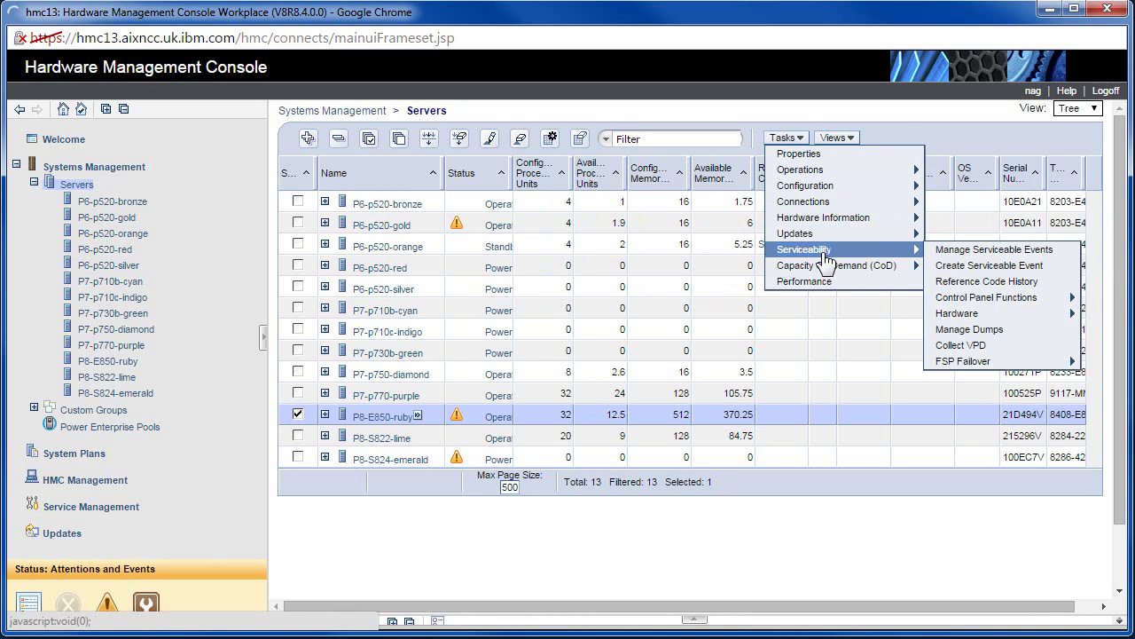